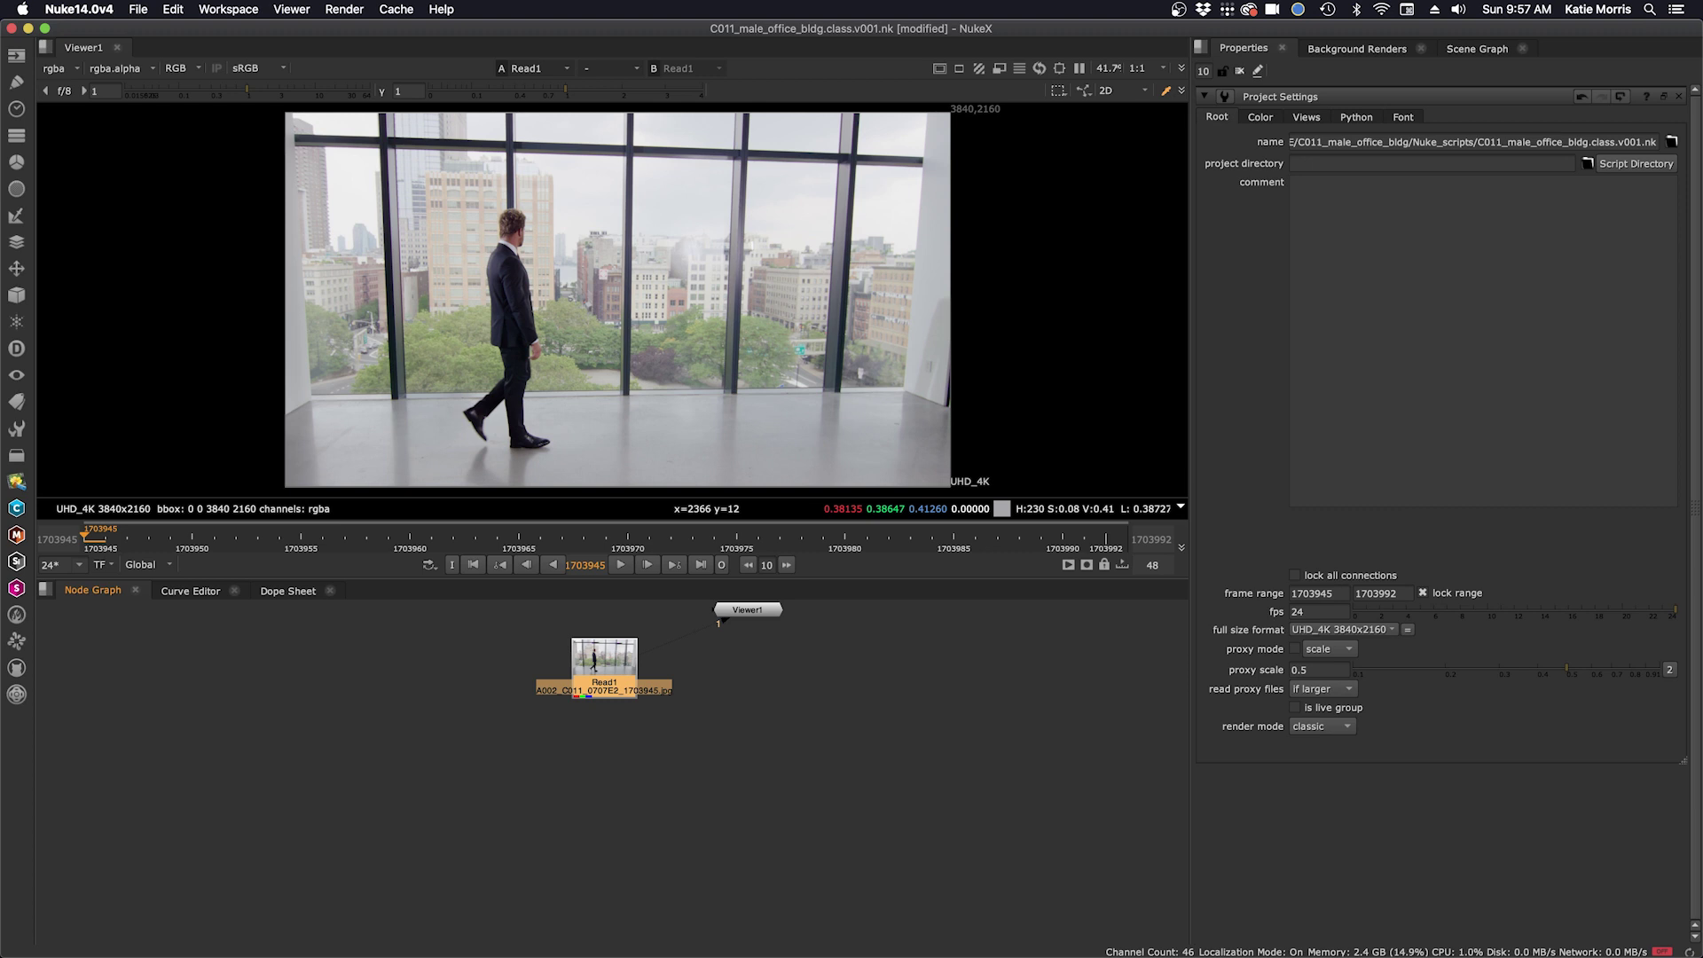
# - Read in the A002_C011_0707E2.cryptomattes.v001 EXR sequence from the C011_male_office_bldg mattes/cryptomattes folder and place it beside Read1
pyautogui.click(857, 766)
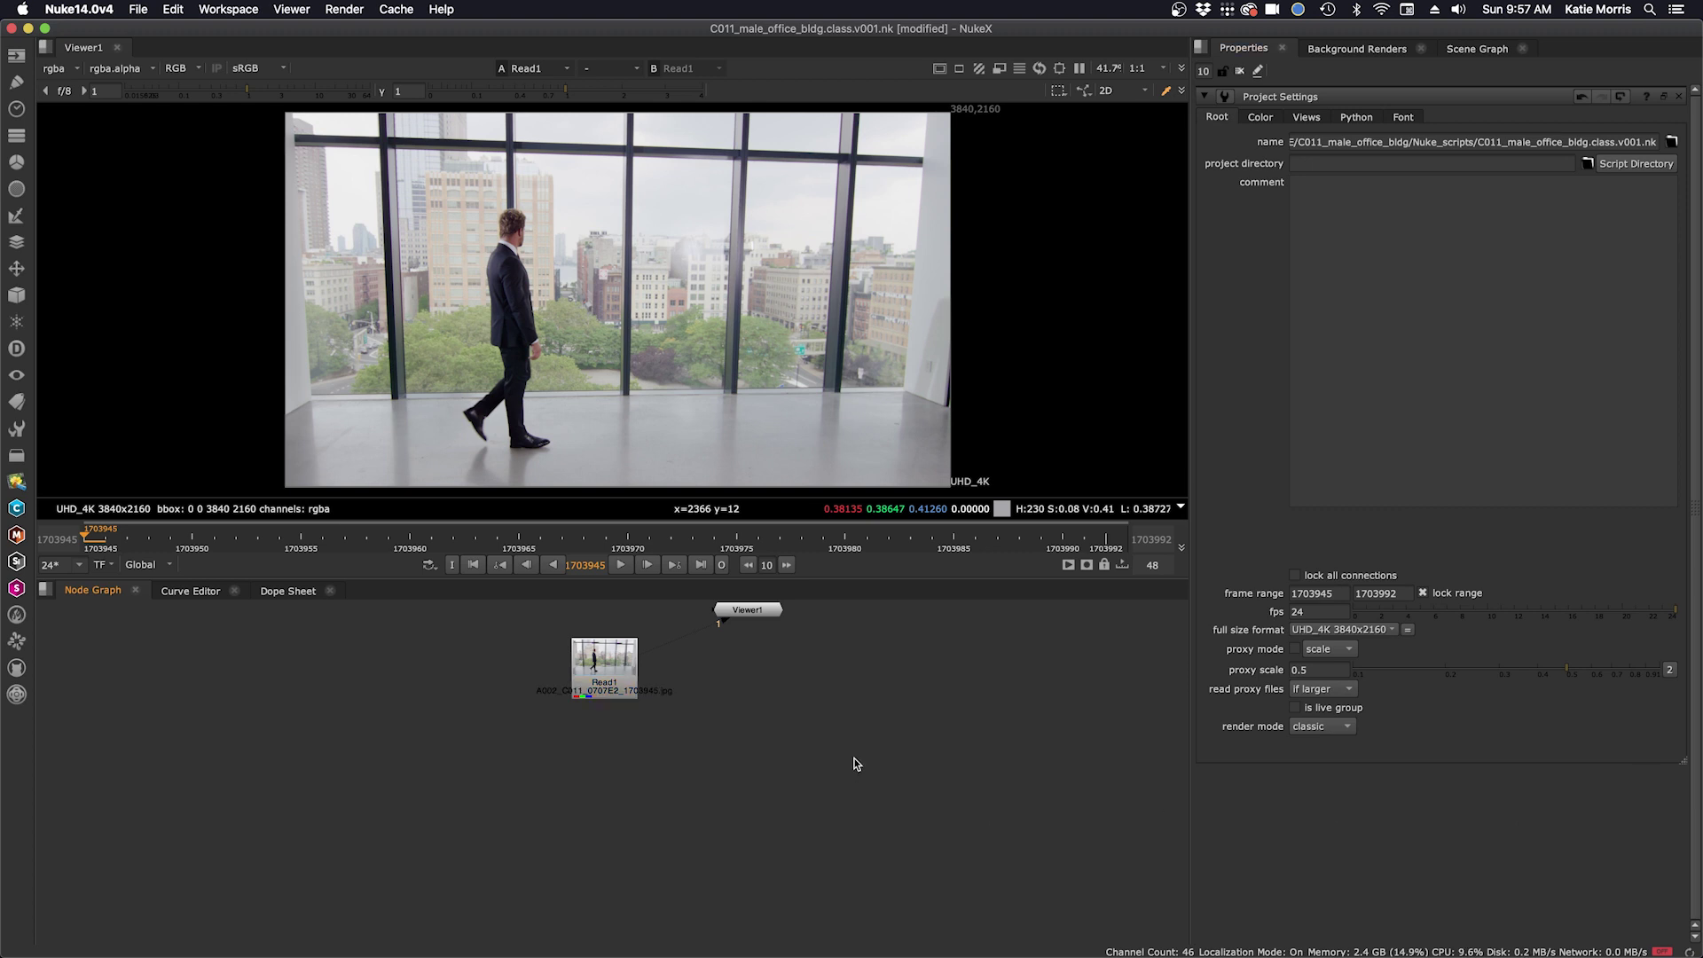
pyautogui.press('r')
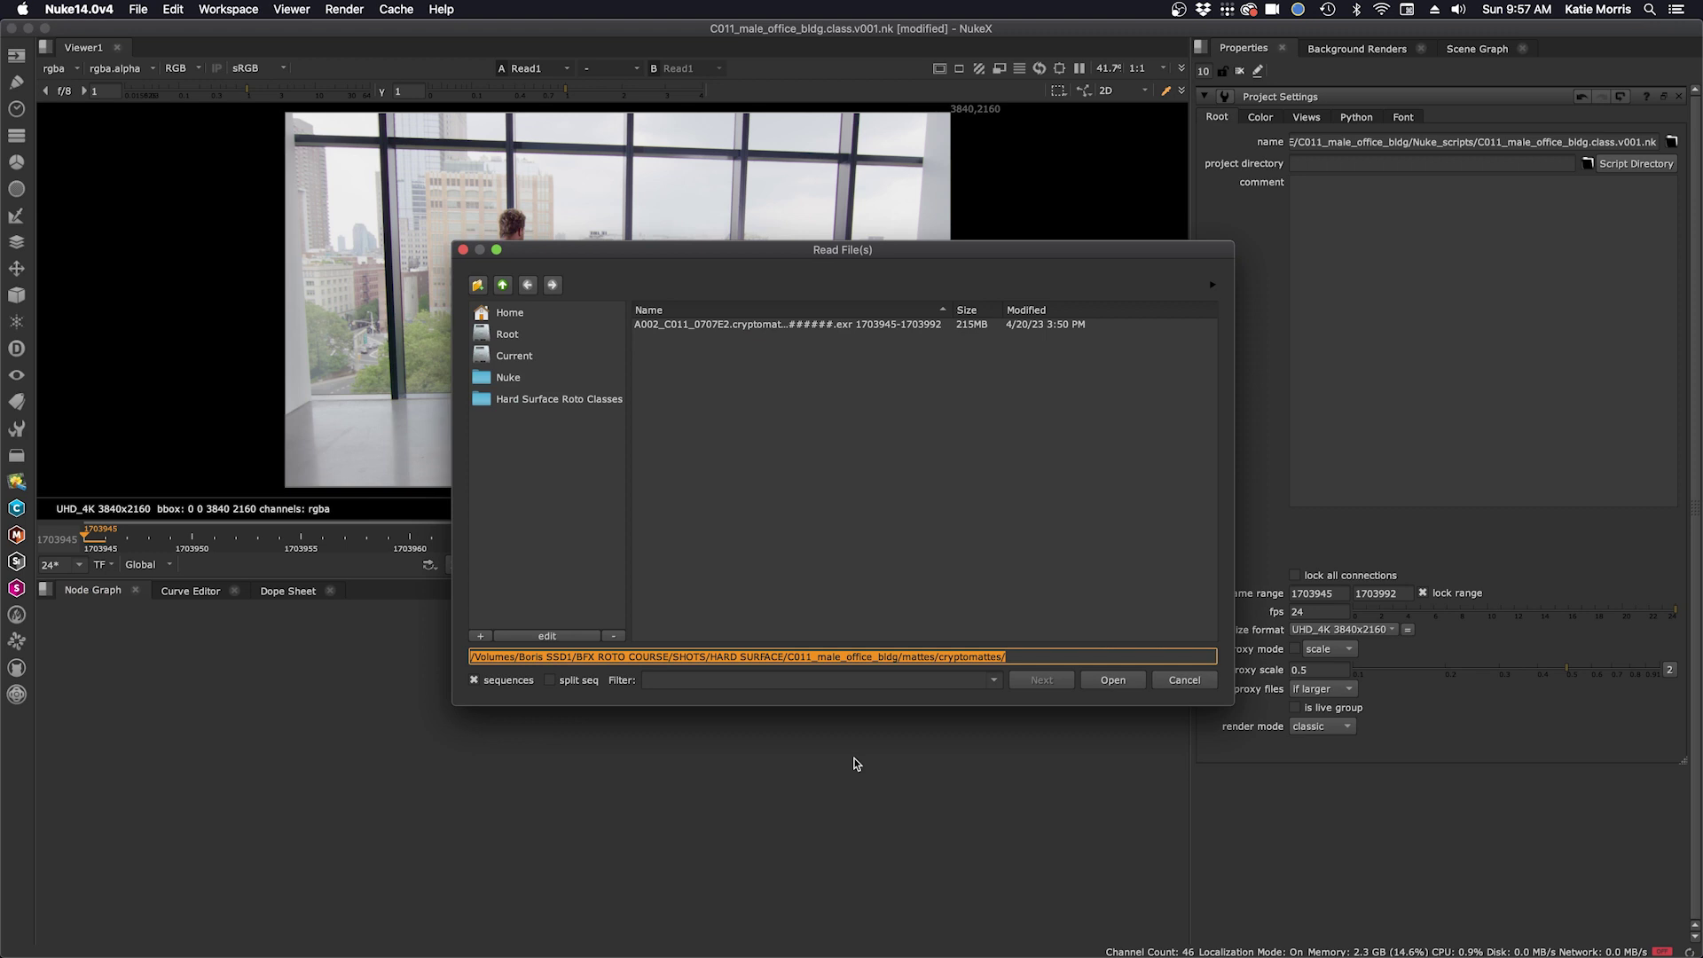
pyautogui.click(559, 399)
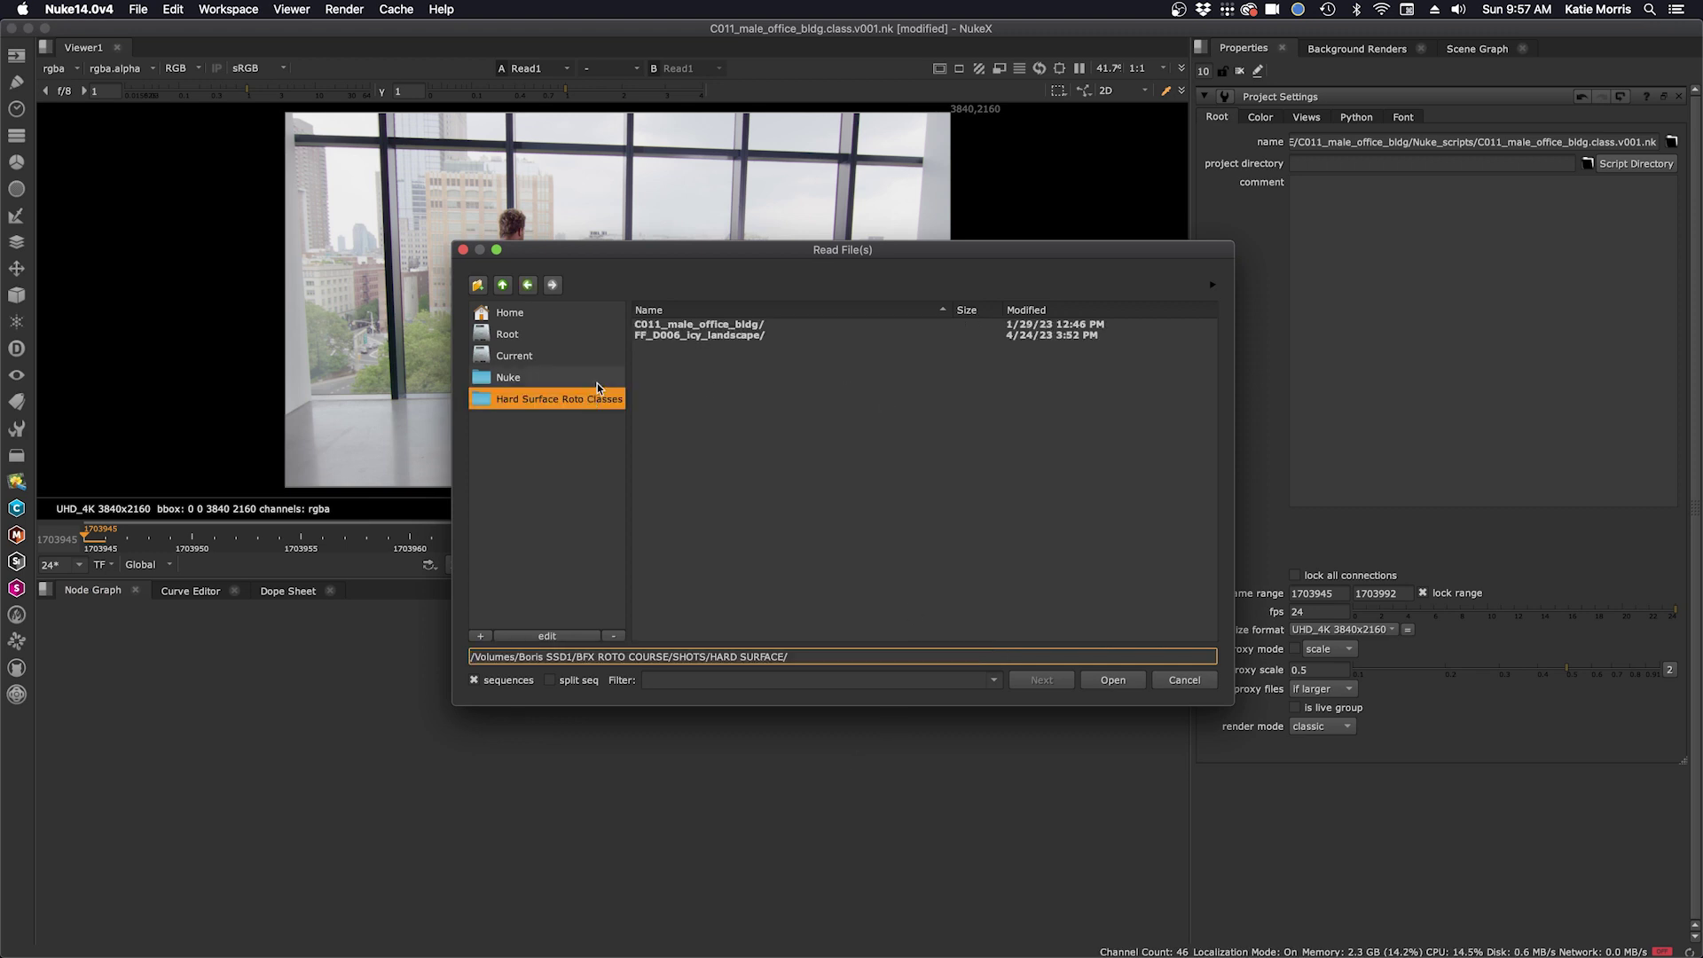
pyautogui.doubleClick(647, 325)
pyautogui.doubleClick(649, 356)
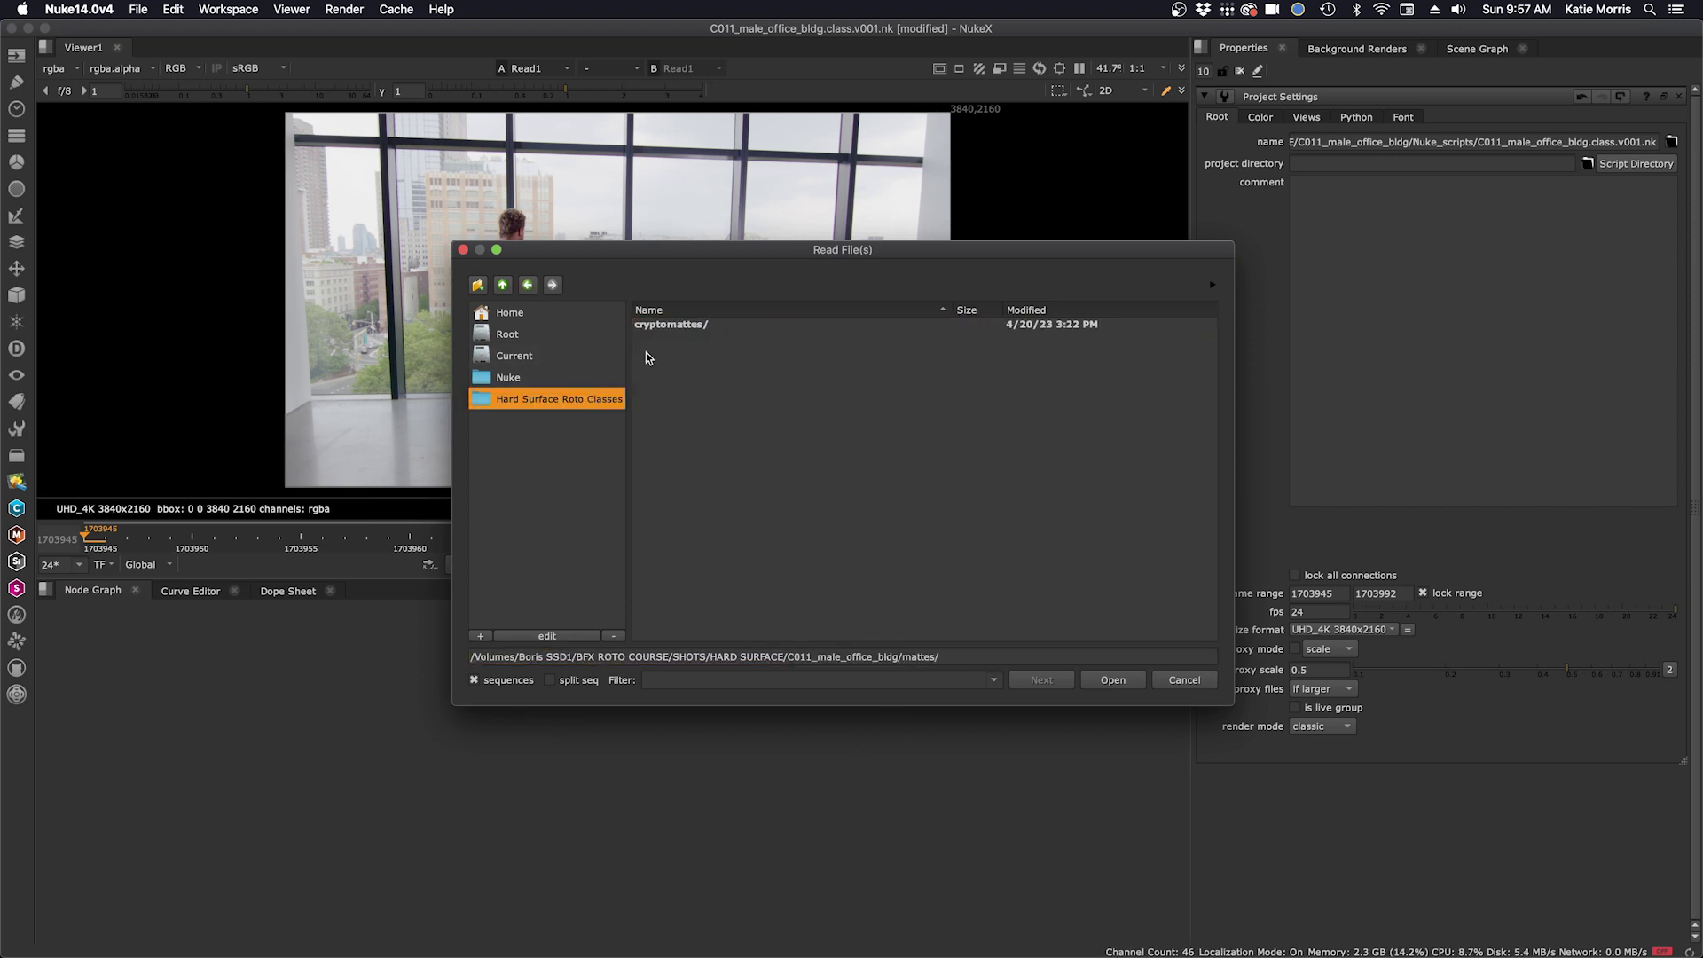
pyautogui.doubleClick(654, 324)
pyautogui.click(661, 325)
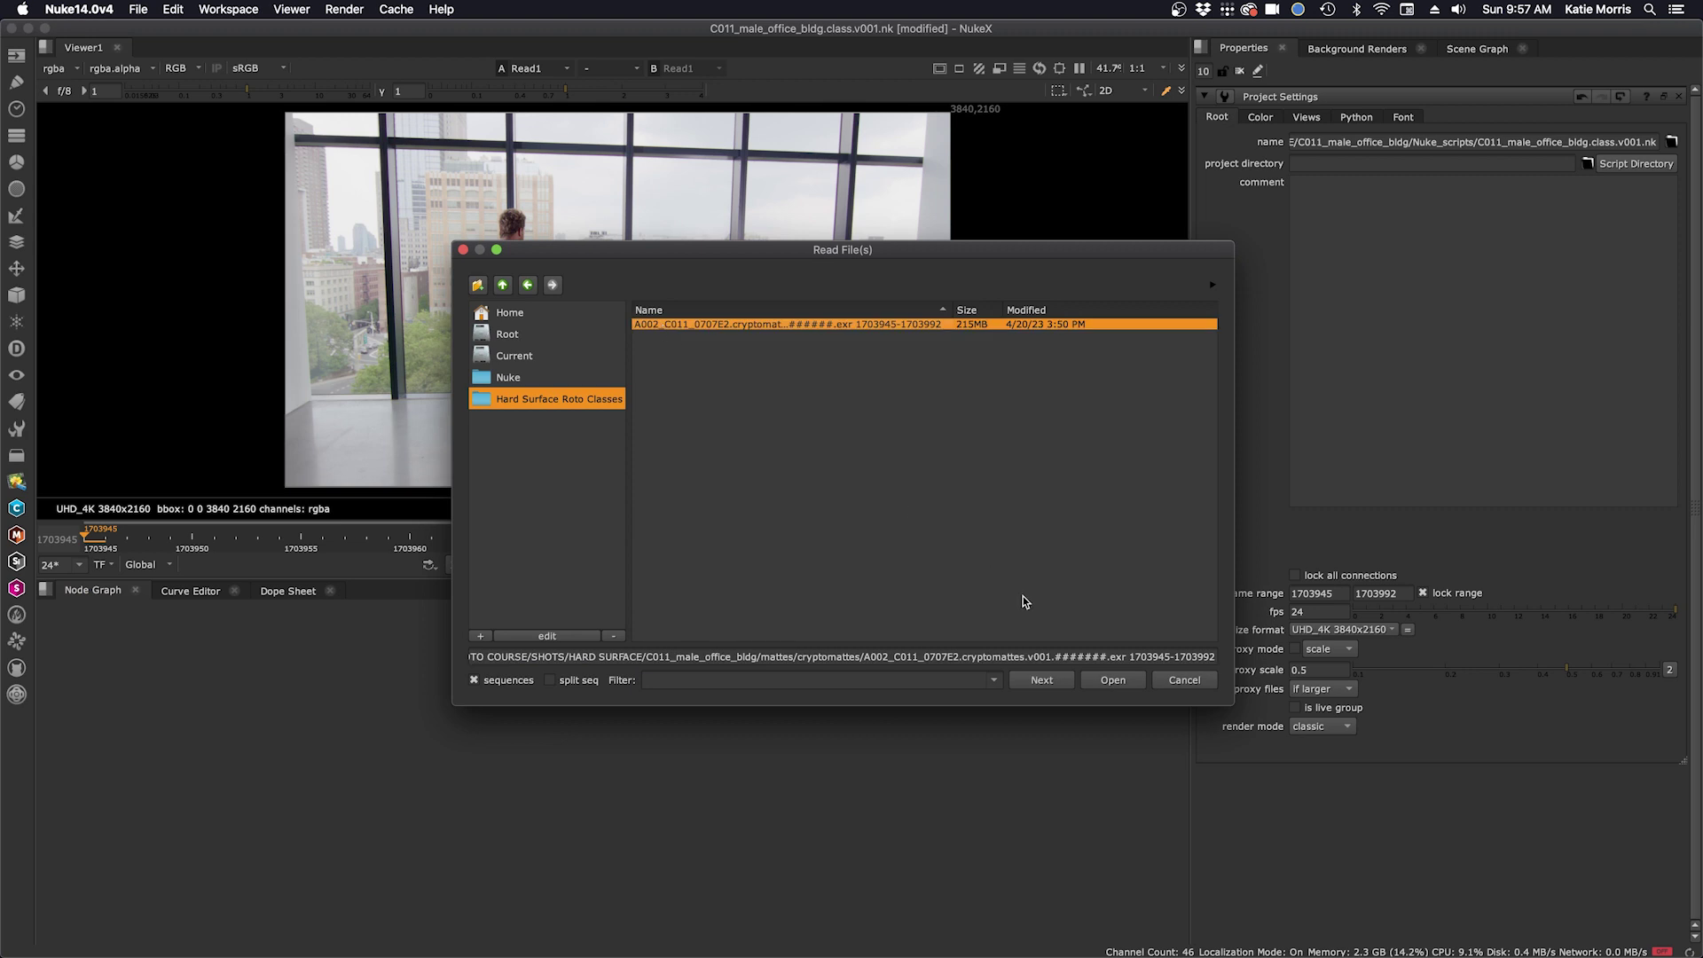
pyautogui.click(1110, 680)
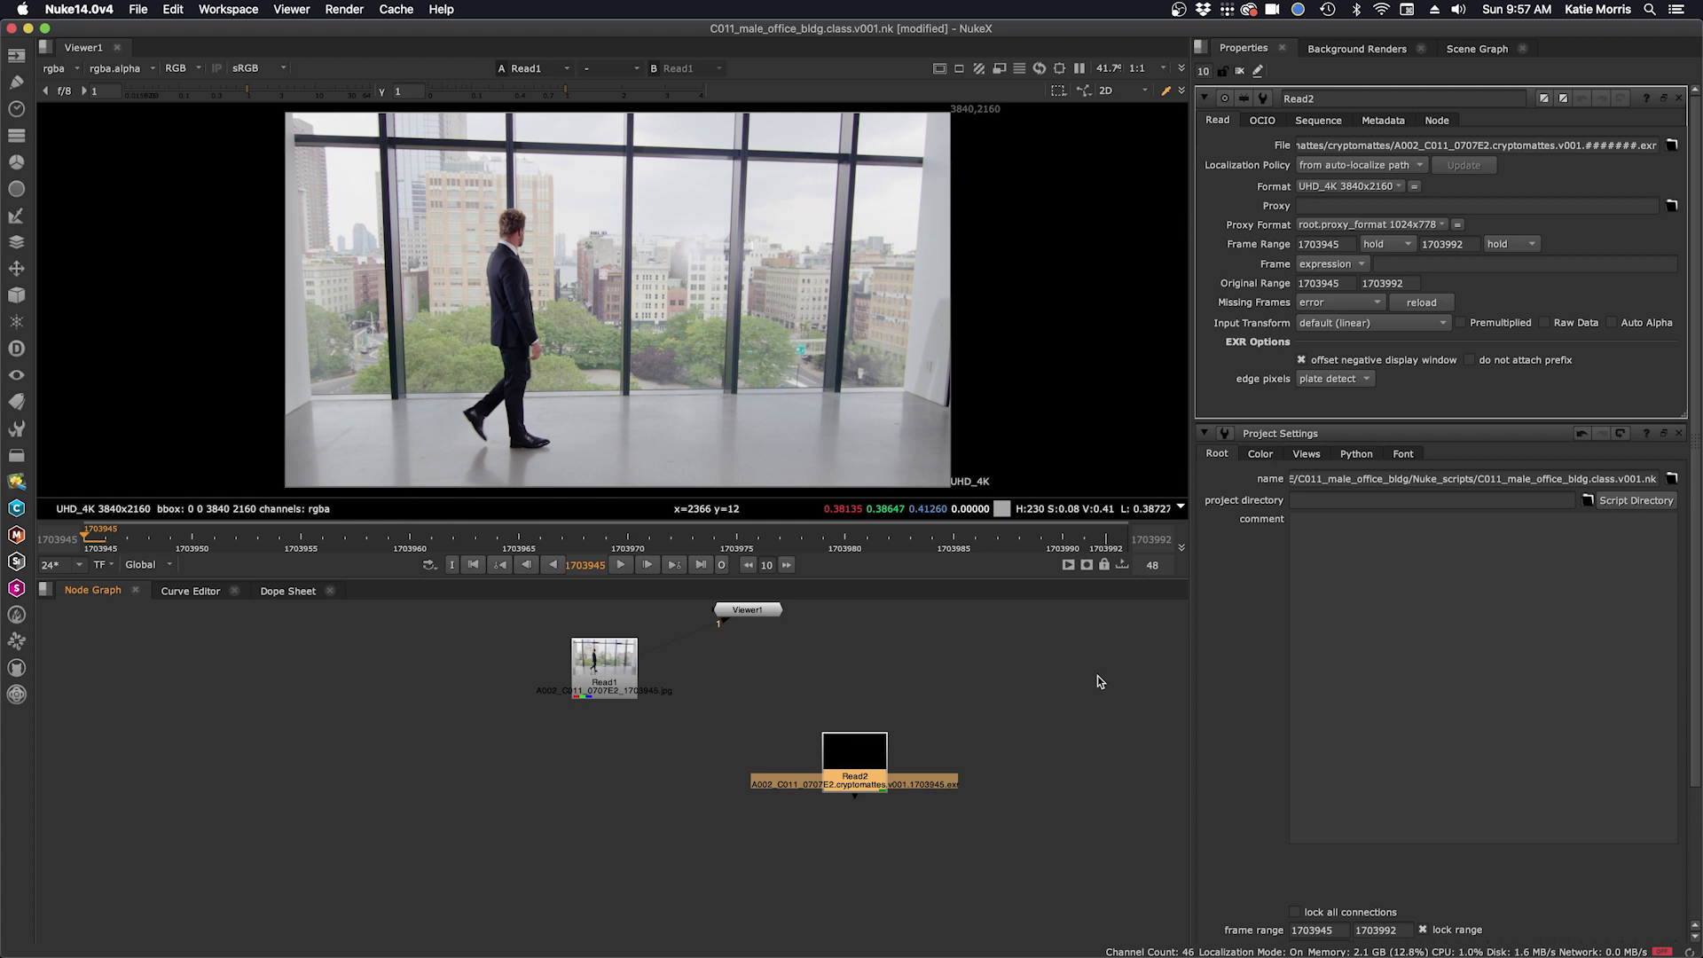
pyautogui.moveTo(861, 757); pyautogui.dragTo(878, 679)
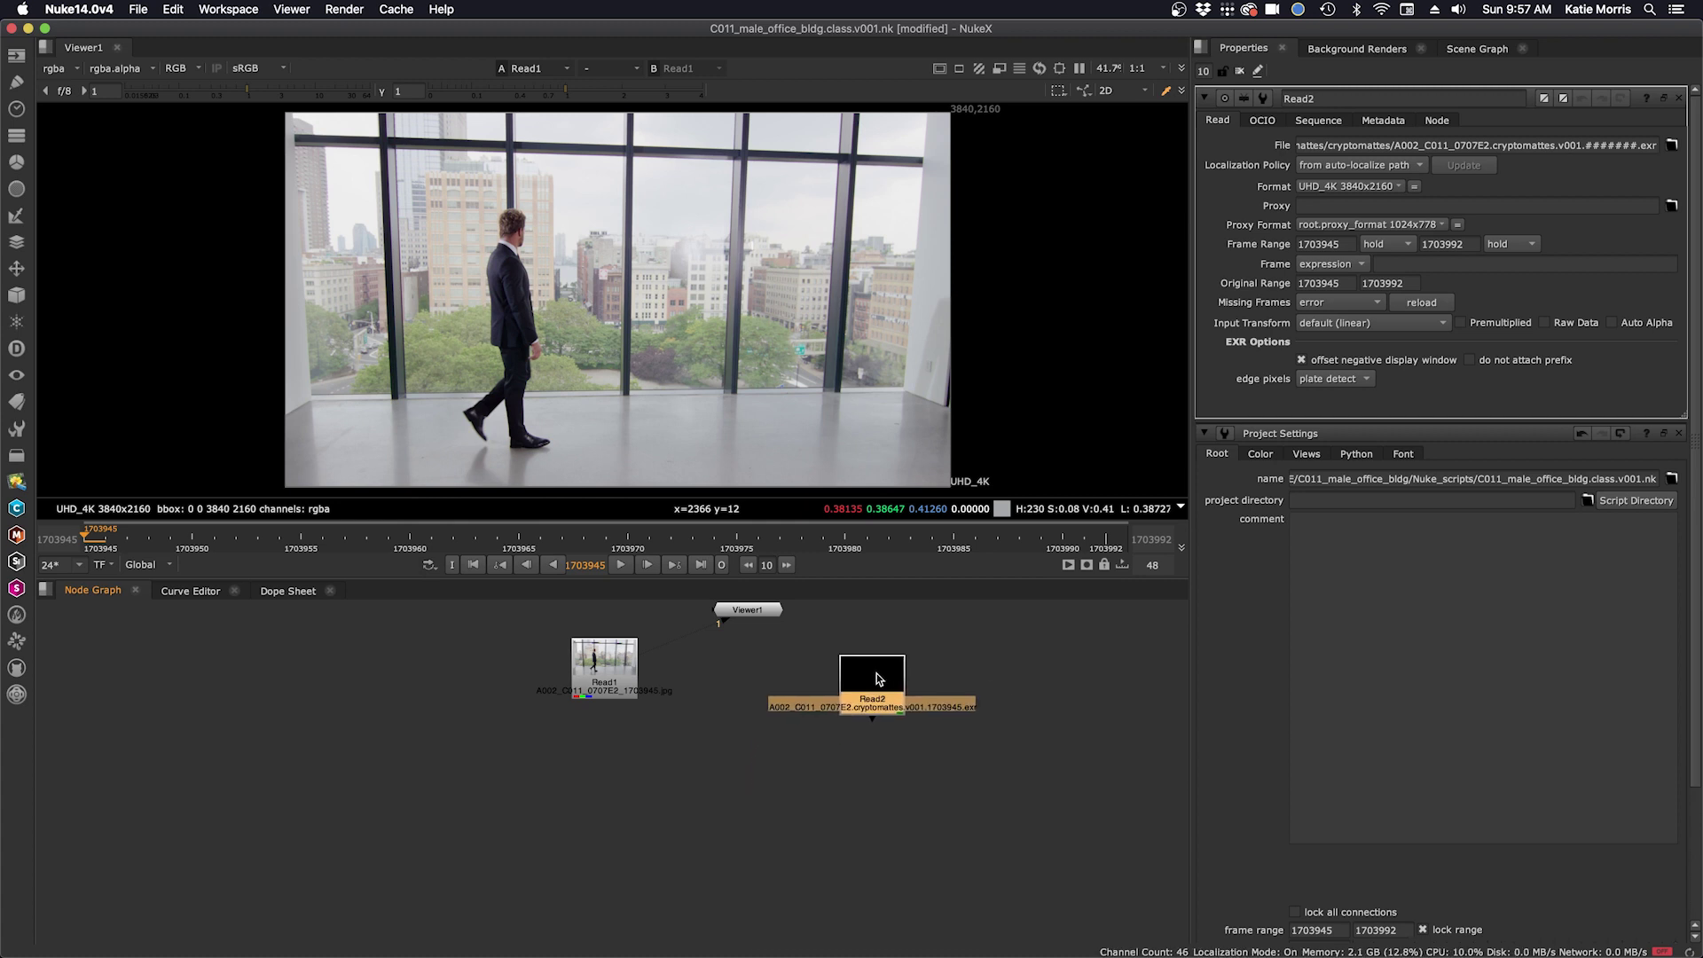
# - Add a Cryptomatte node fed by the cryptomattes Read2 node and show it in the viewer
pyautogui.click(864, 770)
pyautogui.press('Tab')
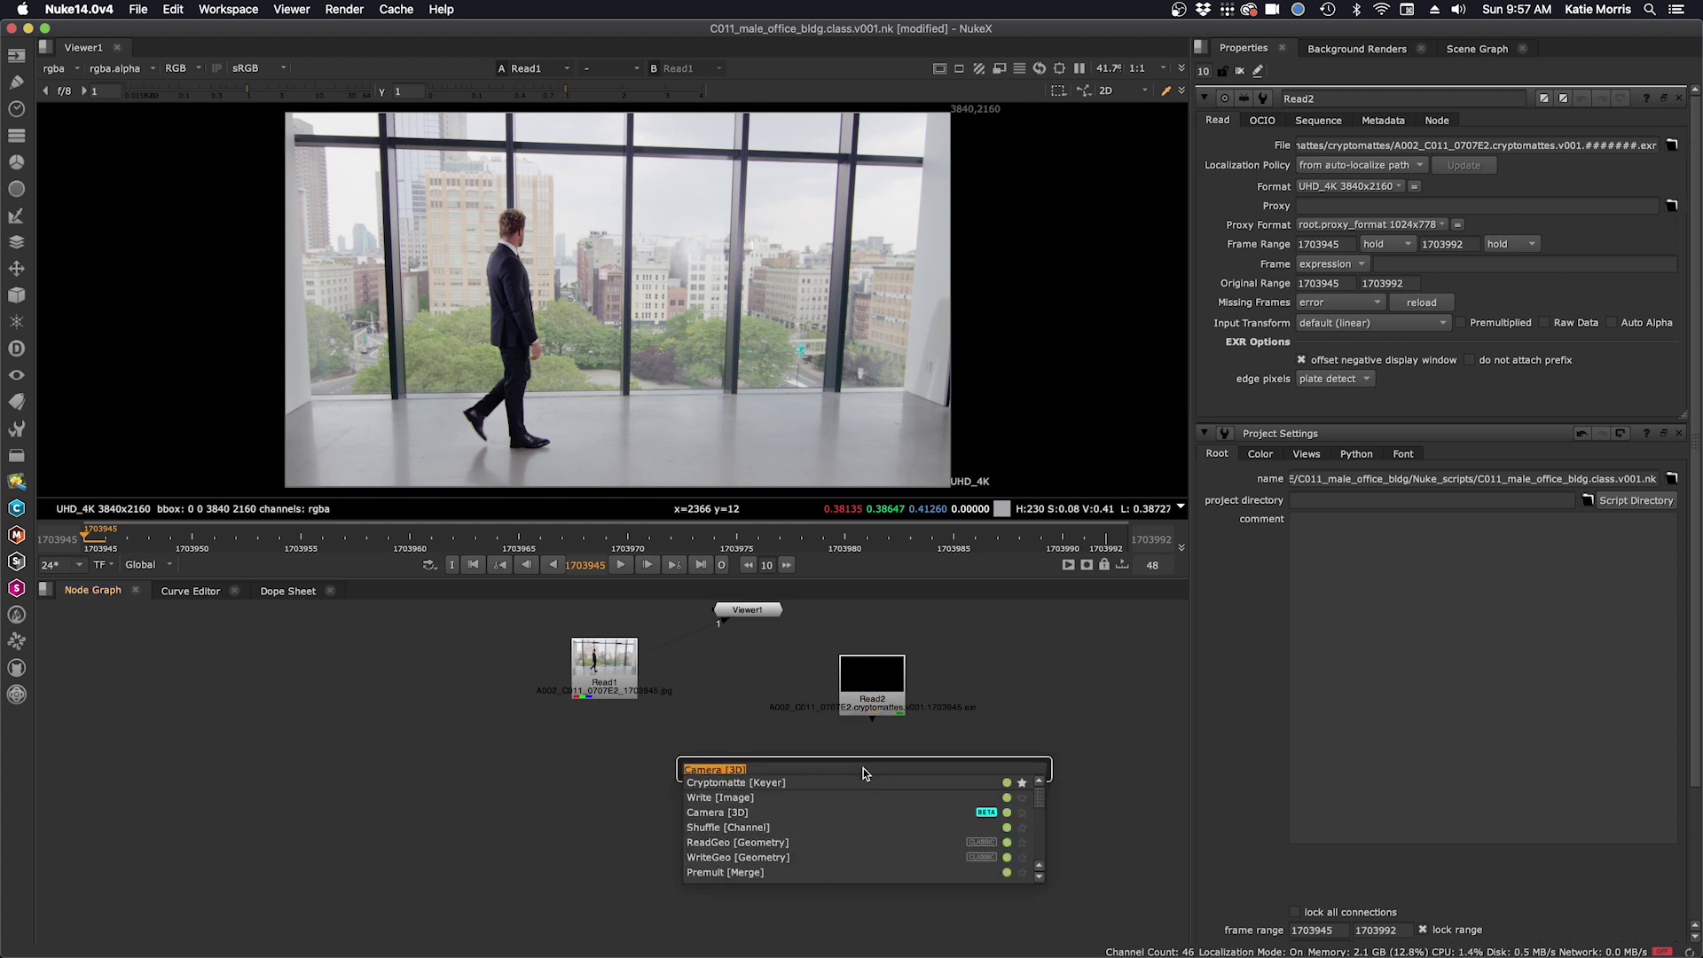
pyautogui.write('cr')
pyautogui.click(855, 784)
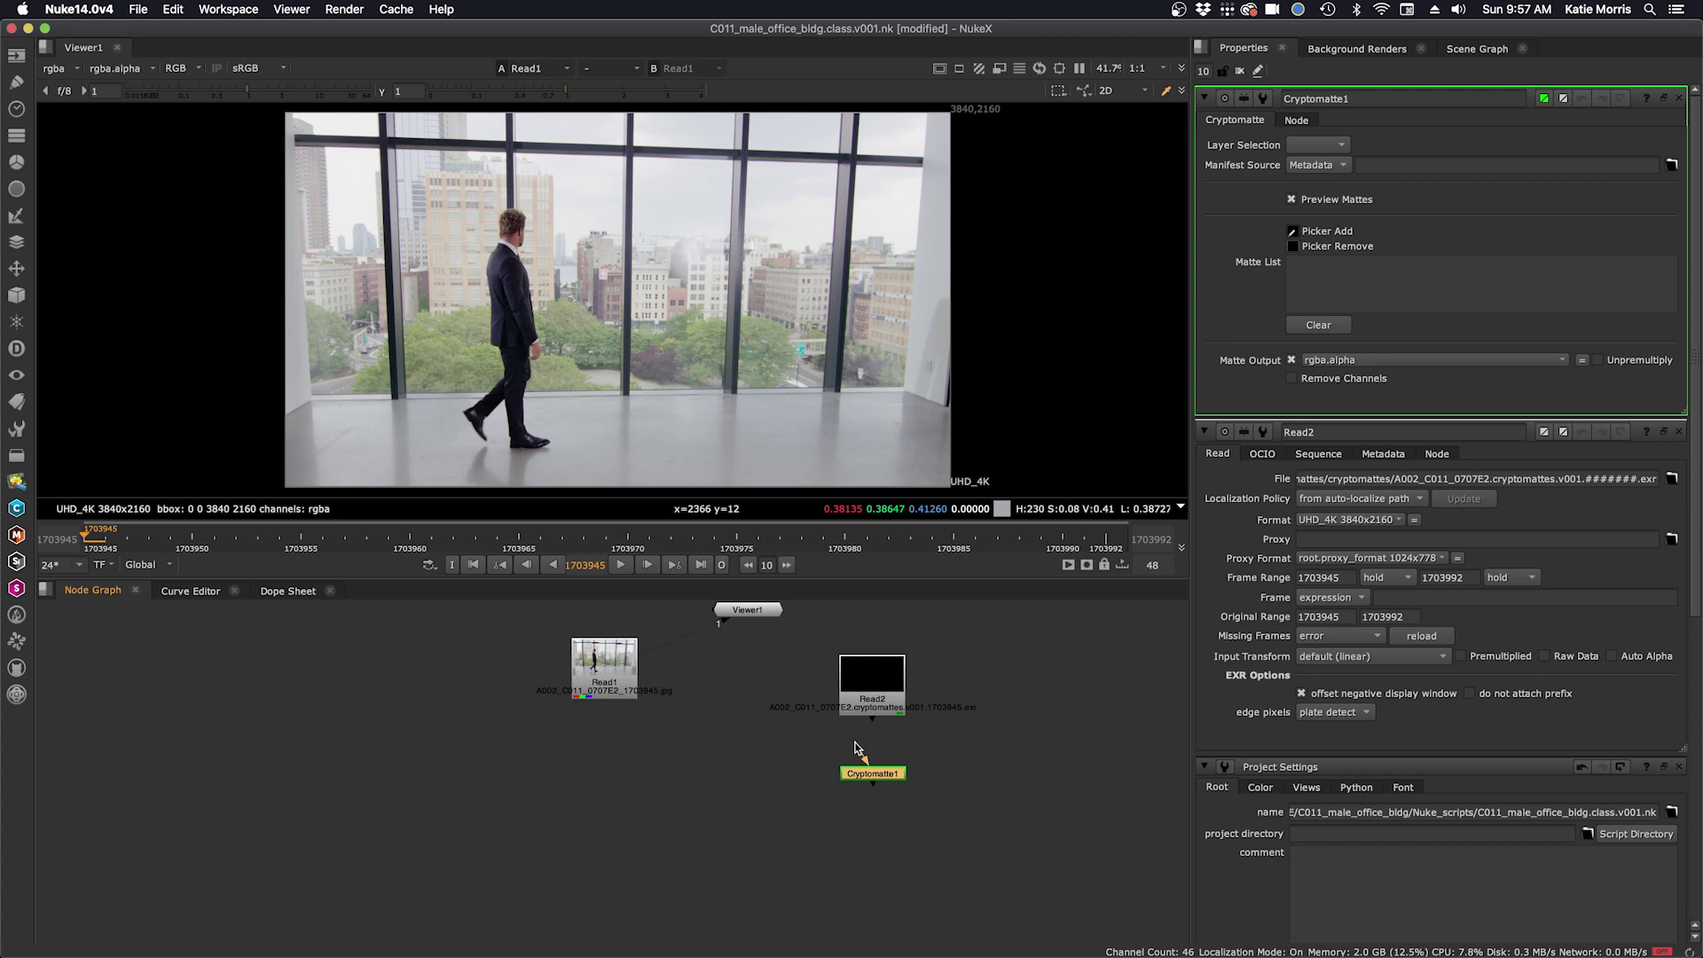
pyautogui.moveTo(858, 750); pyautogui.dragTo(875, 683)
pyautogui.press('1')
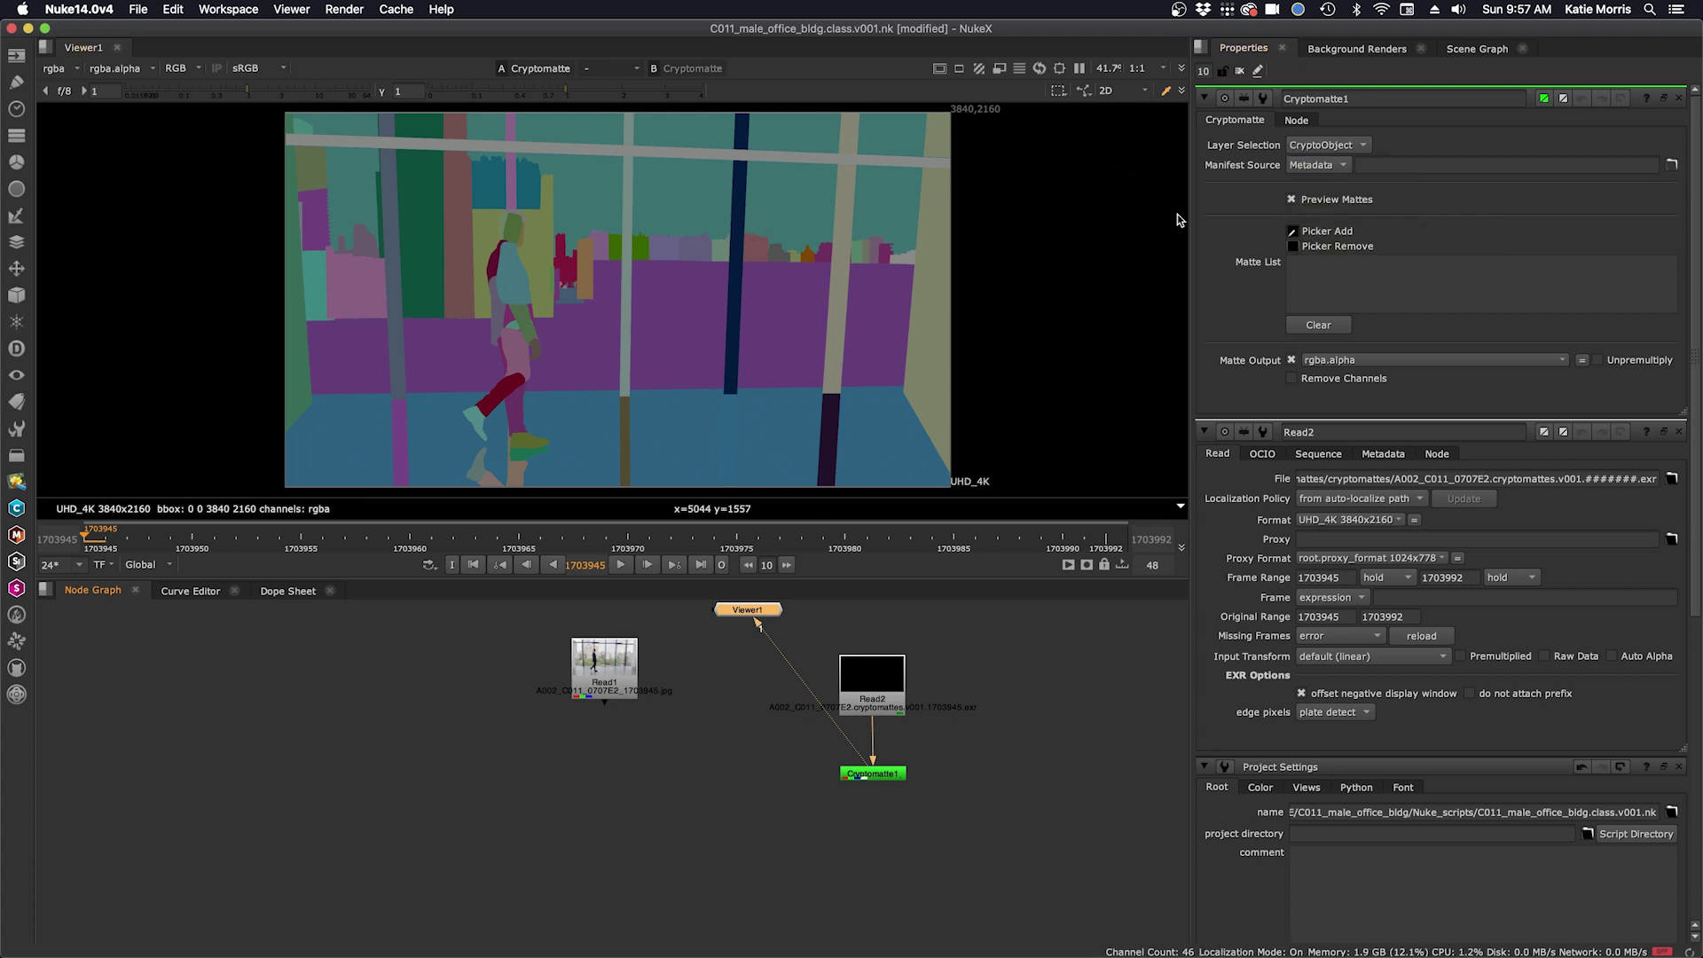
# - Switch the Cryptomatte's layer selection to CryptoAsset and activate Picker Add
pyautogui.click(1324, 146)
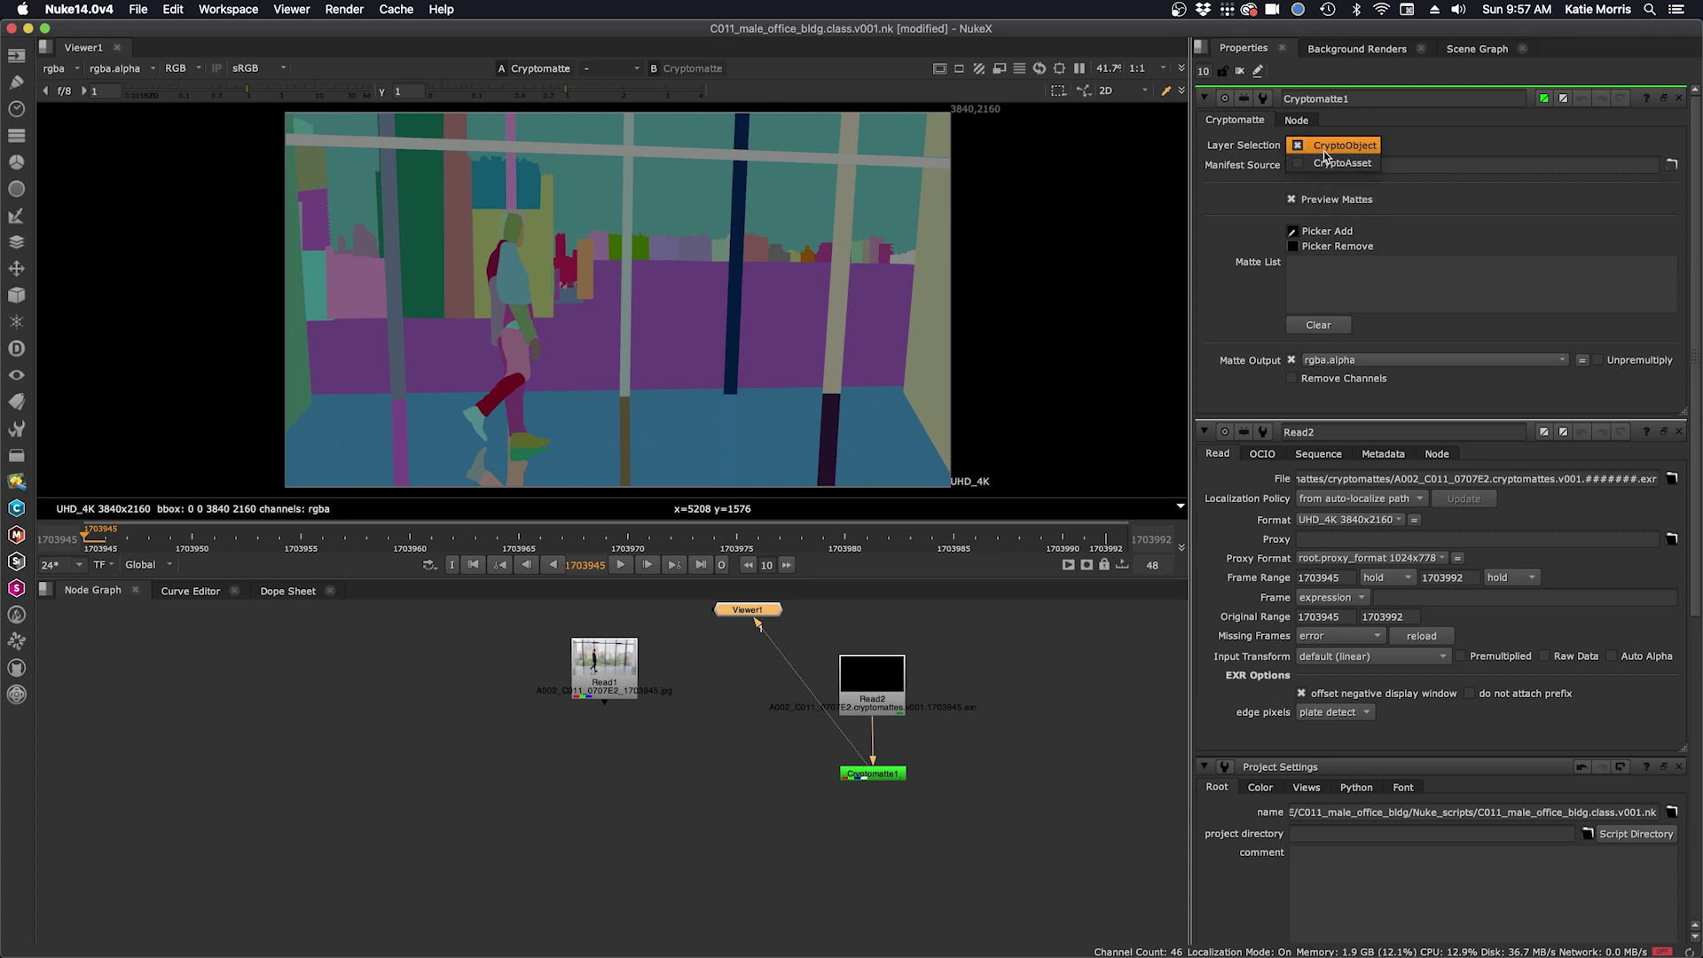
pyautogui.click(1322, 164)
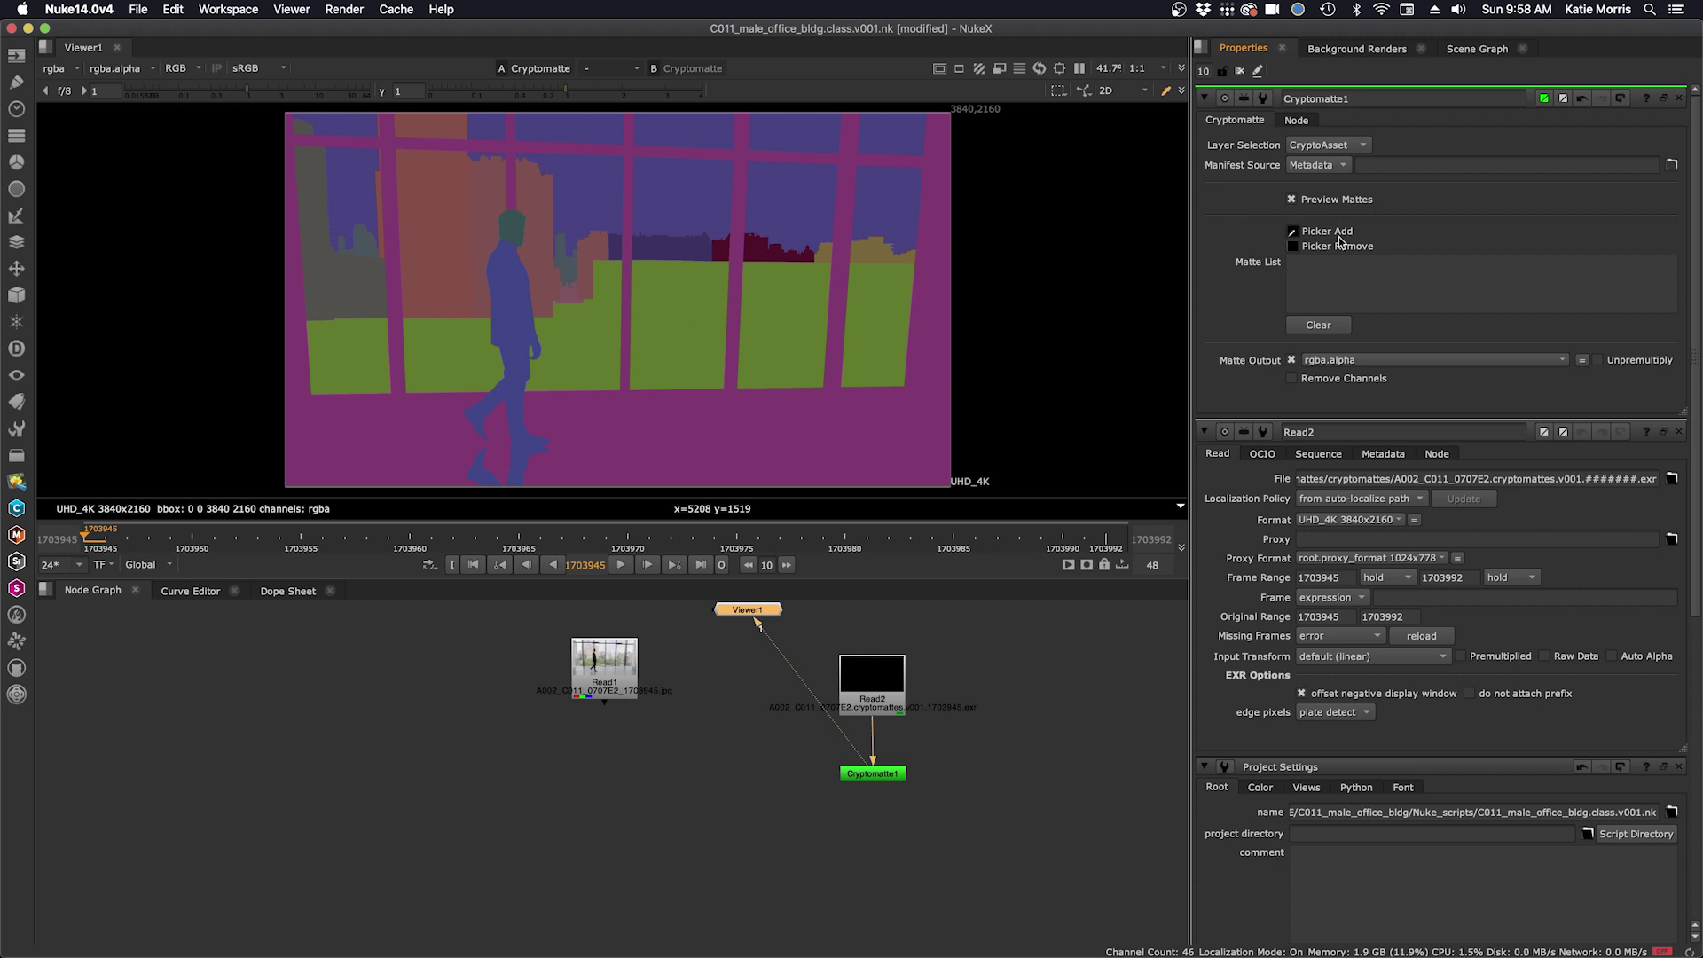
pyautogui.click(1293, 233)
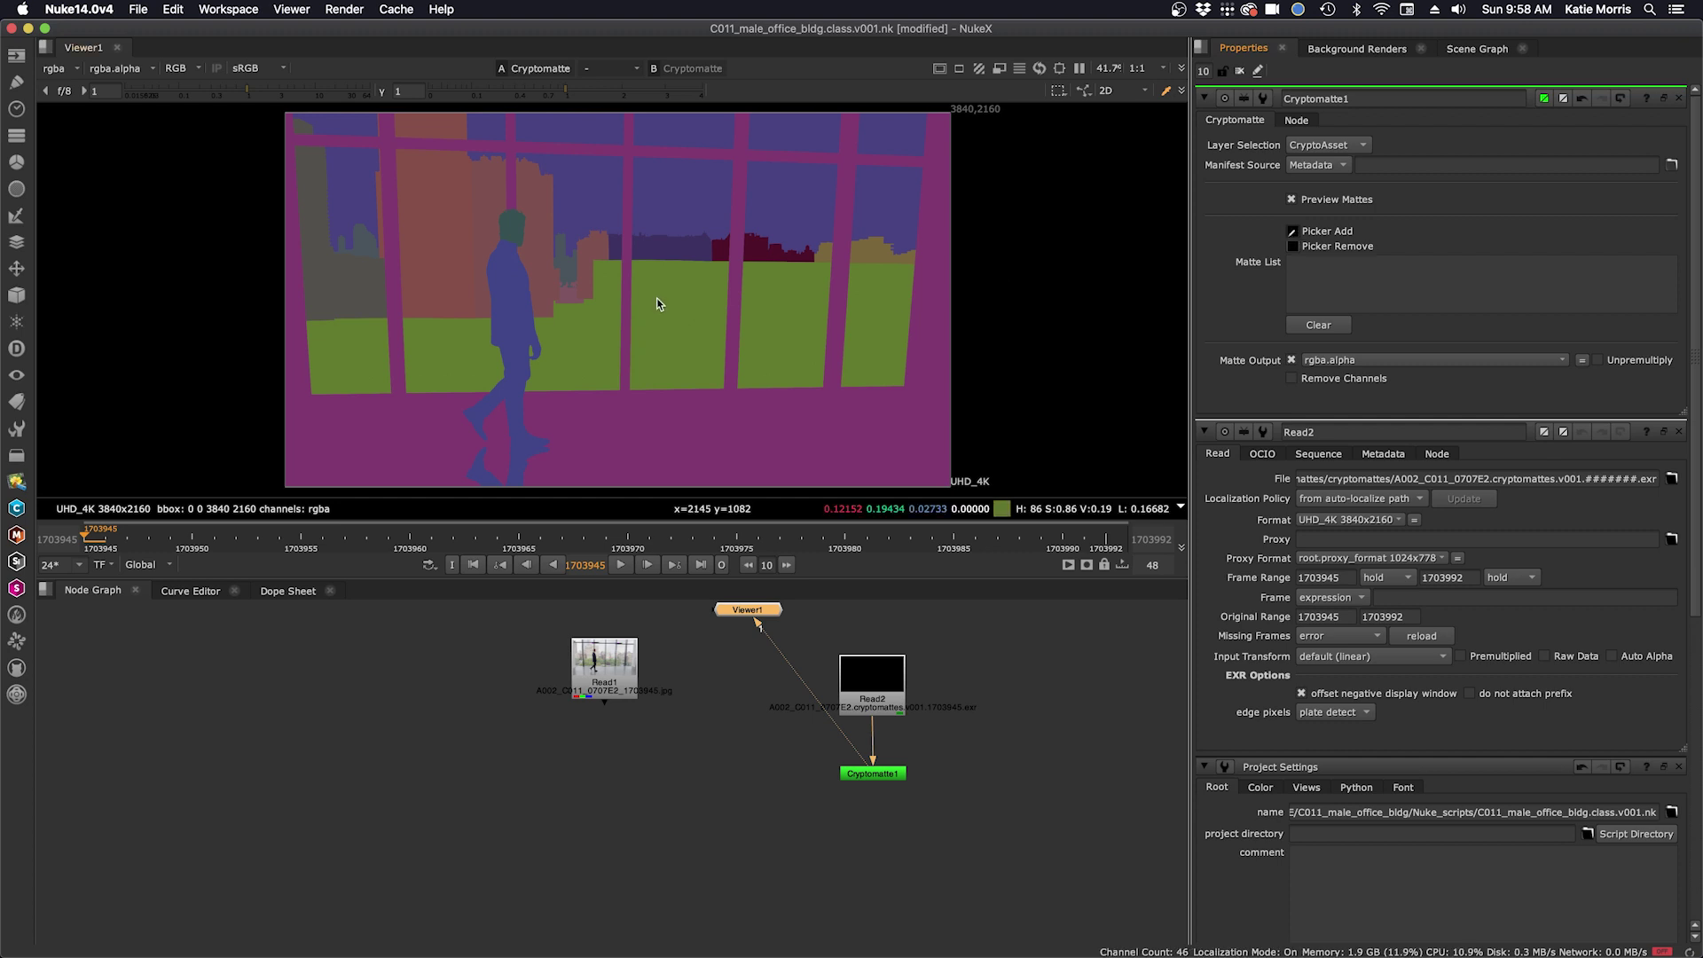
# - Add the sky gmatte and bldg block four to the matte list, and remove bldg block four with Picker Remove
pyautogui.click(663, 188)
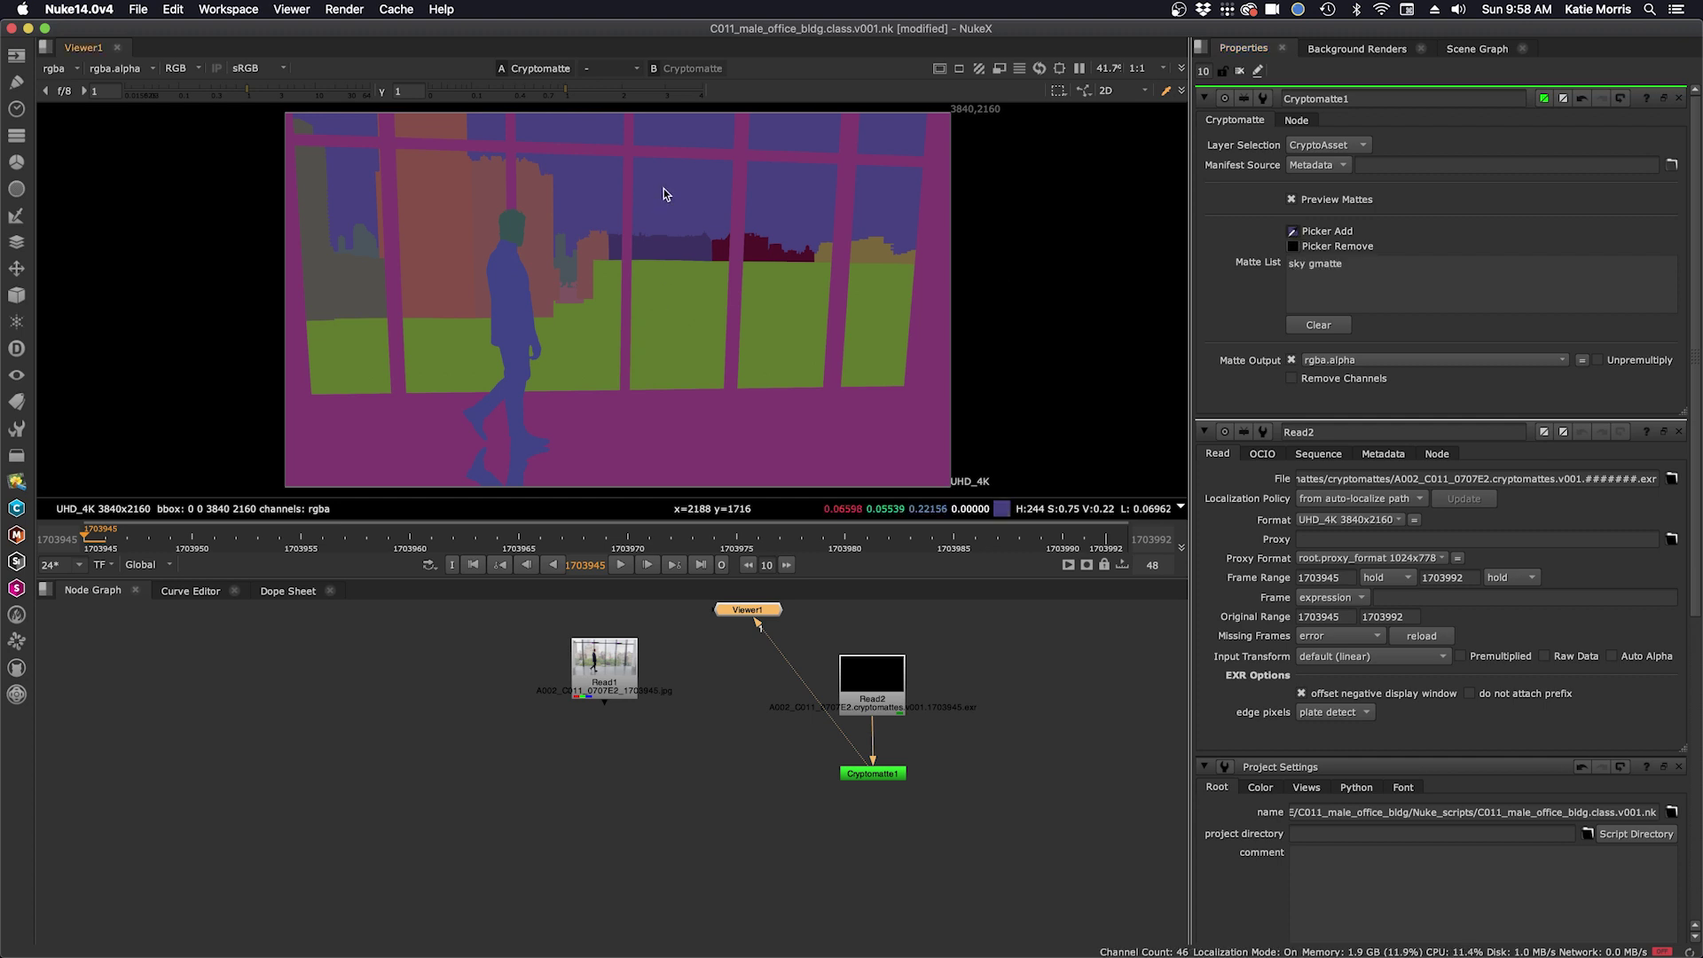
pyautogui.click(663, 246)
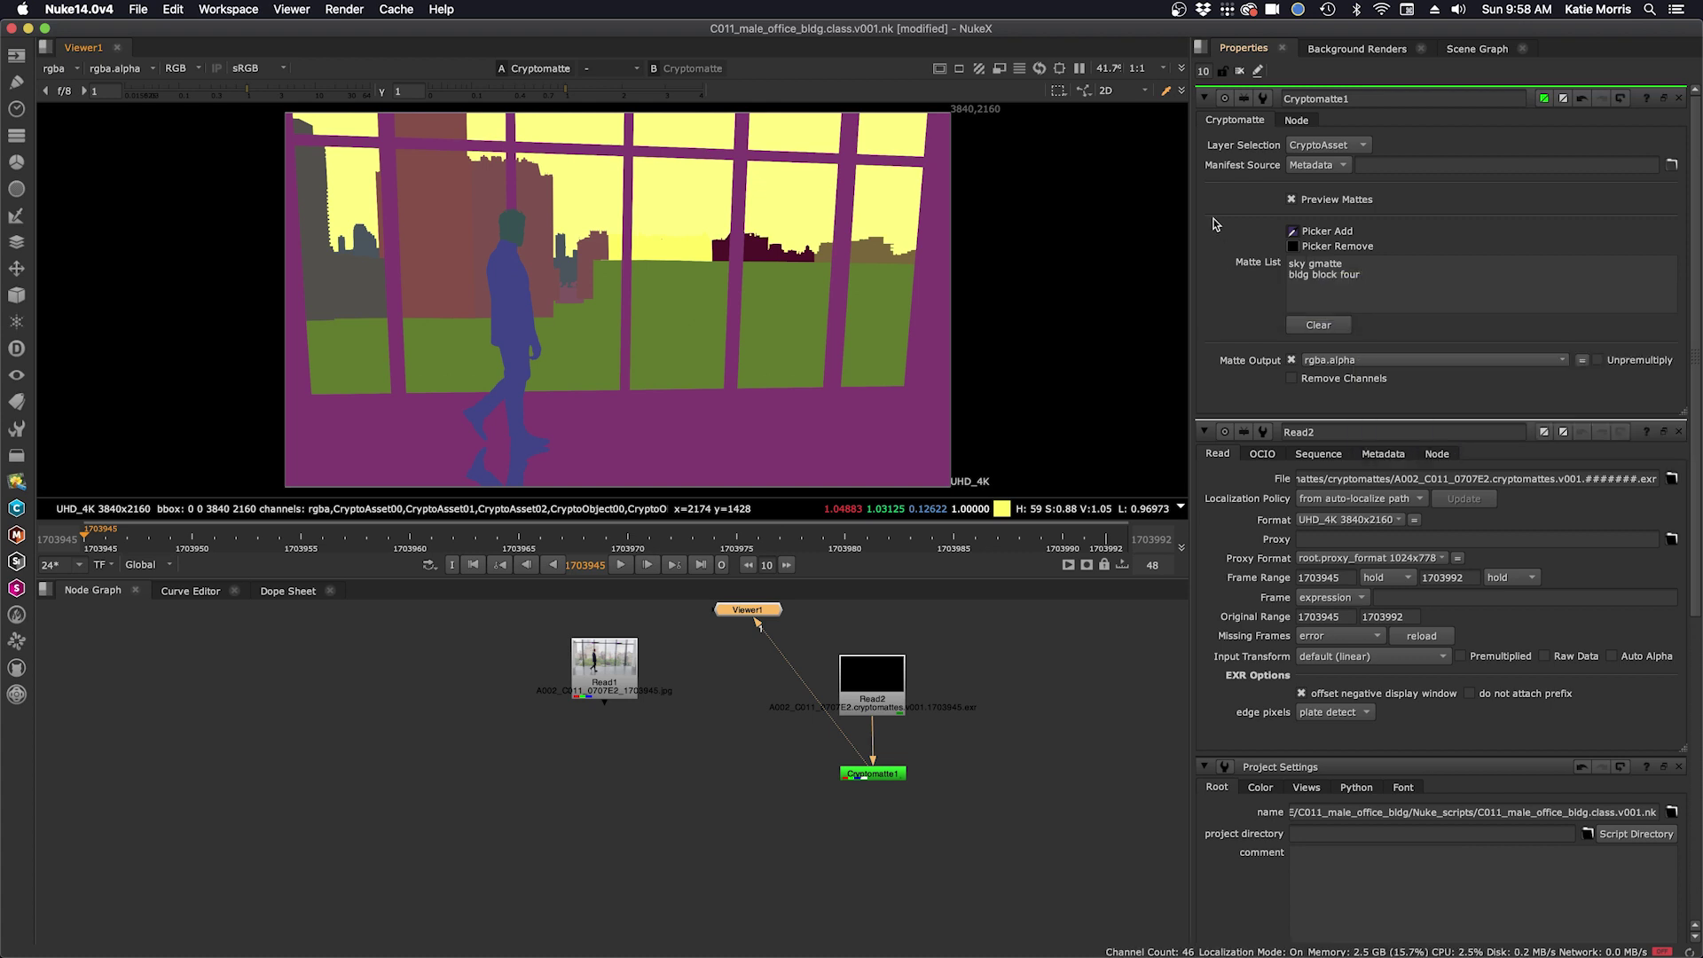
pyautogui.click(1293, 247)
pyautogui.keyDown('super'); pyautogui.click(672, 253); pyautogui.keyUp('super')
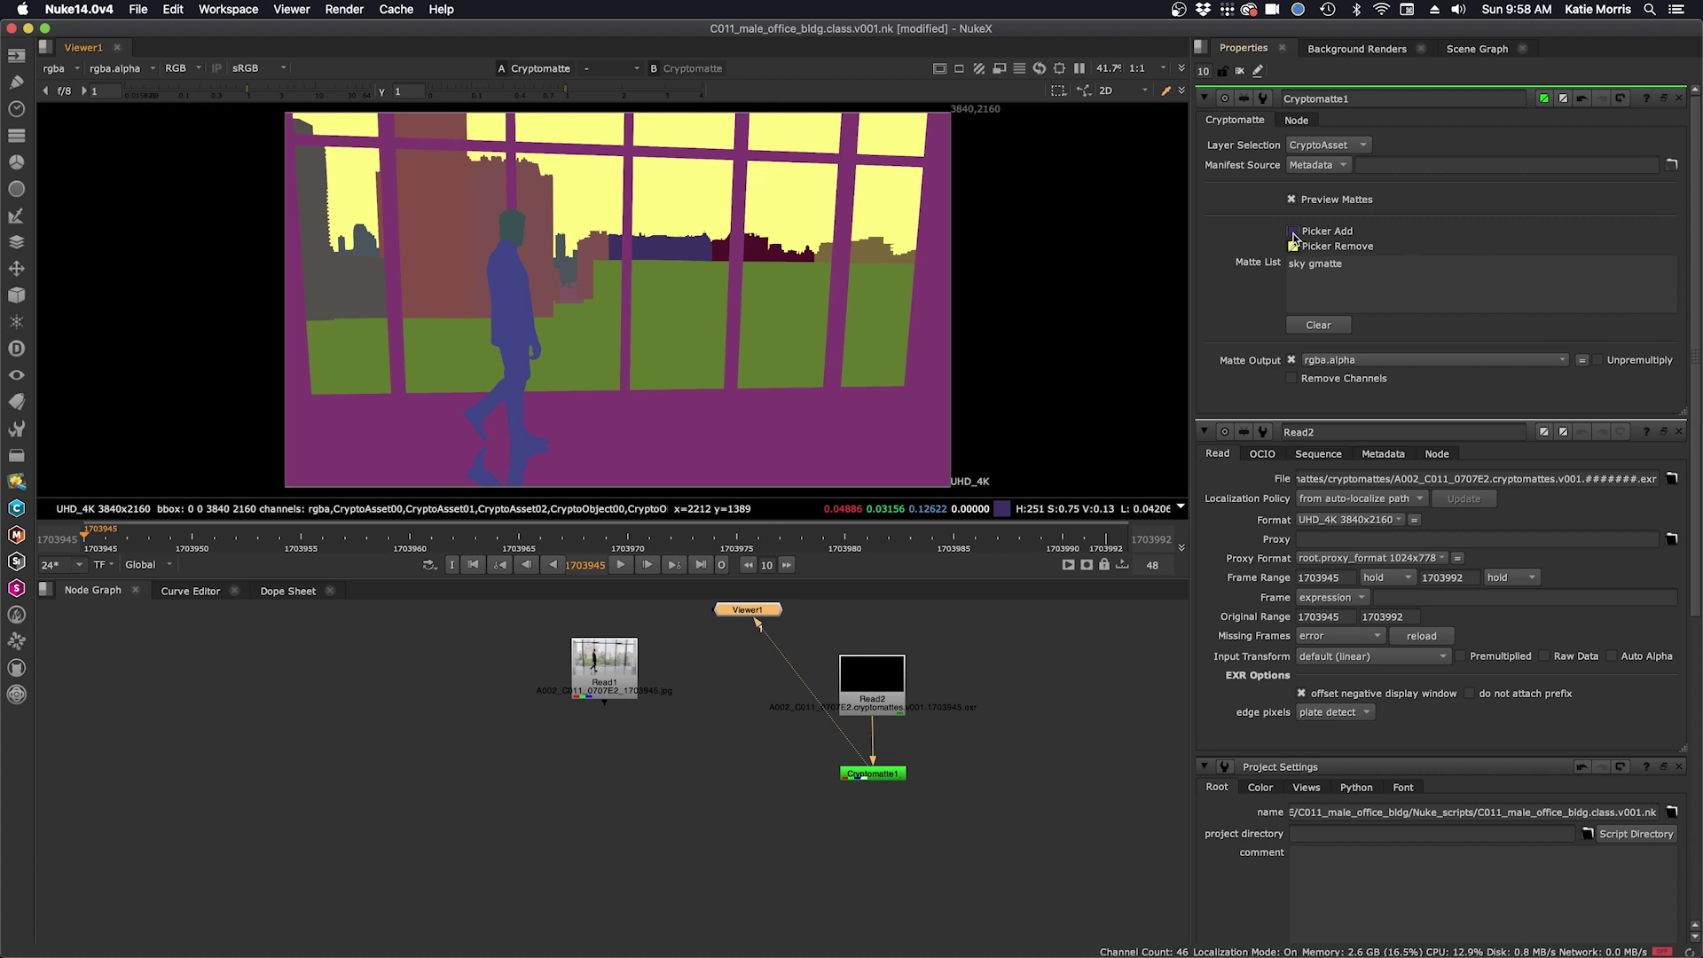
# - Empty the matte list and try picking all mattes within a box over the central windows, clearing that selection again
pyautogui.click(1293, 232)
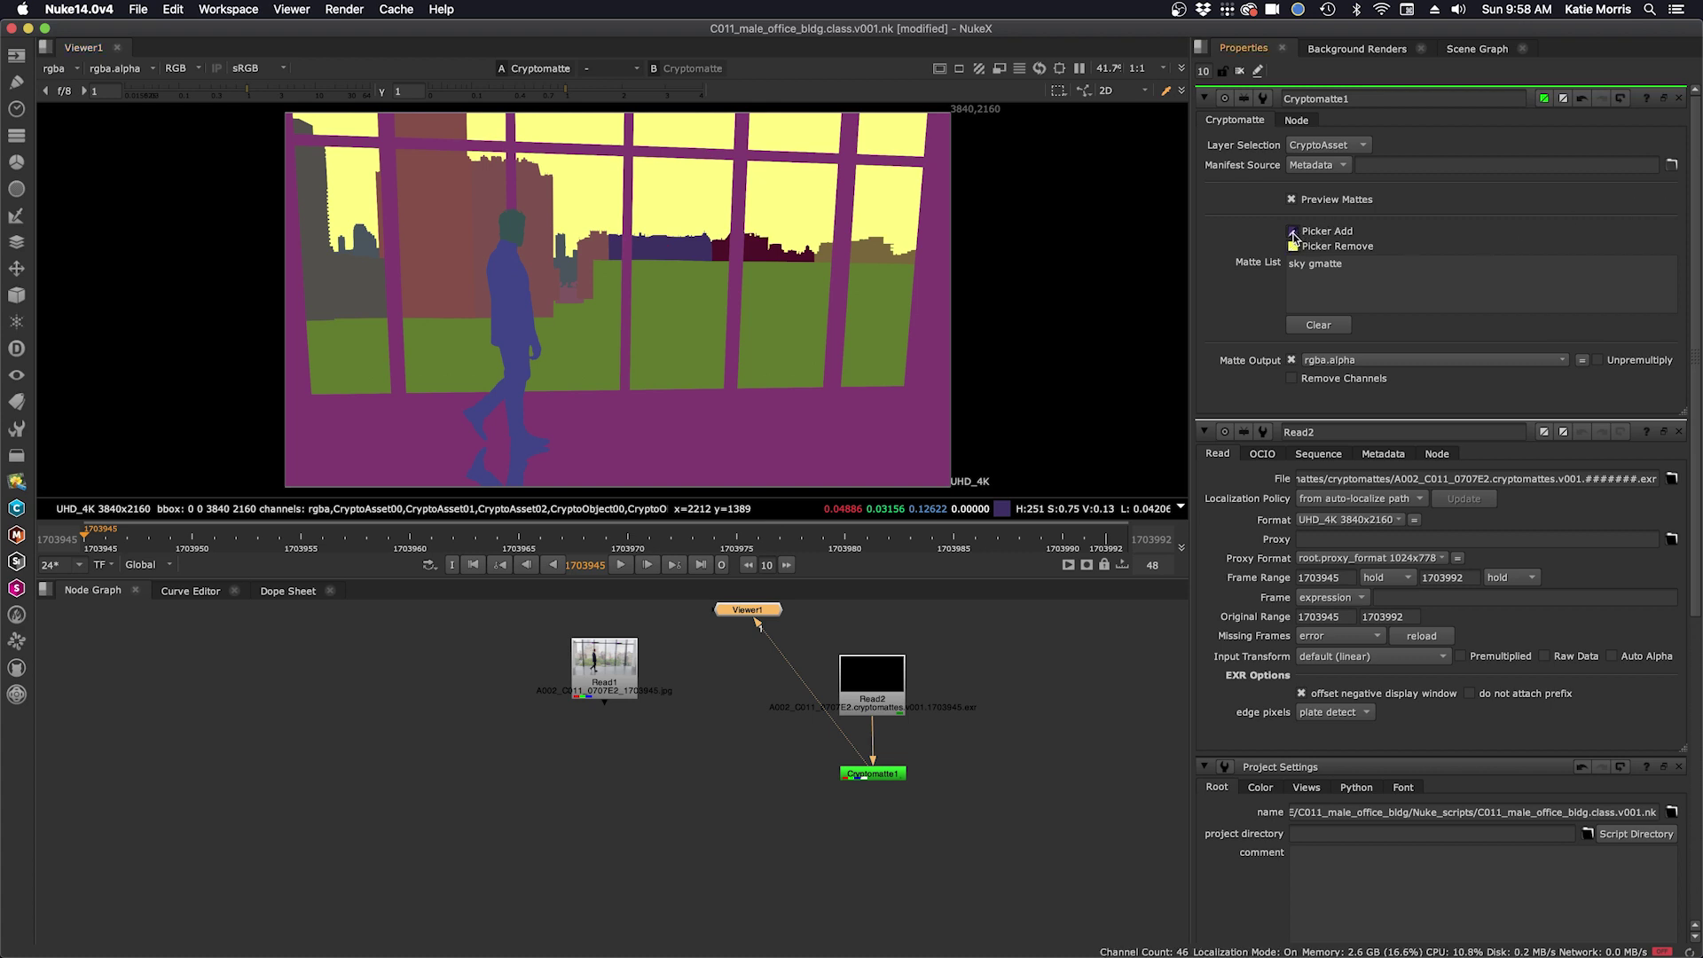
pyautogui.click(1314, 326)
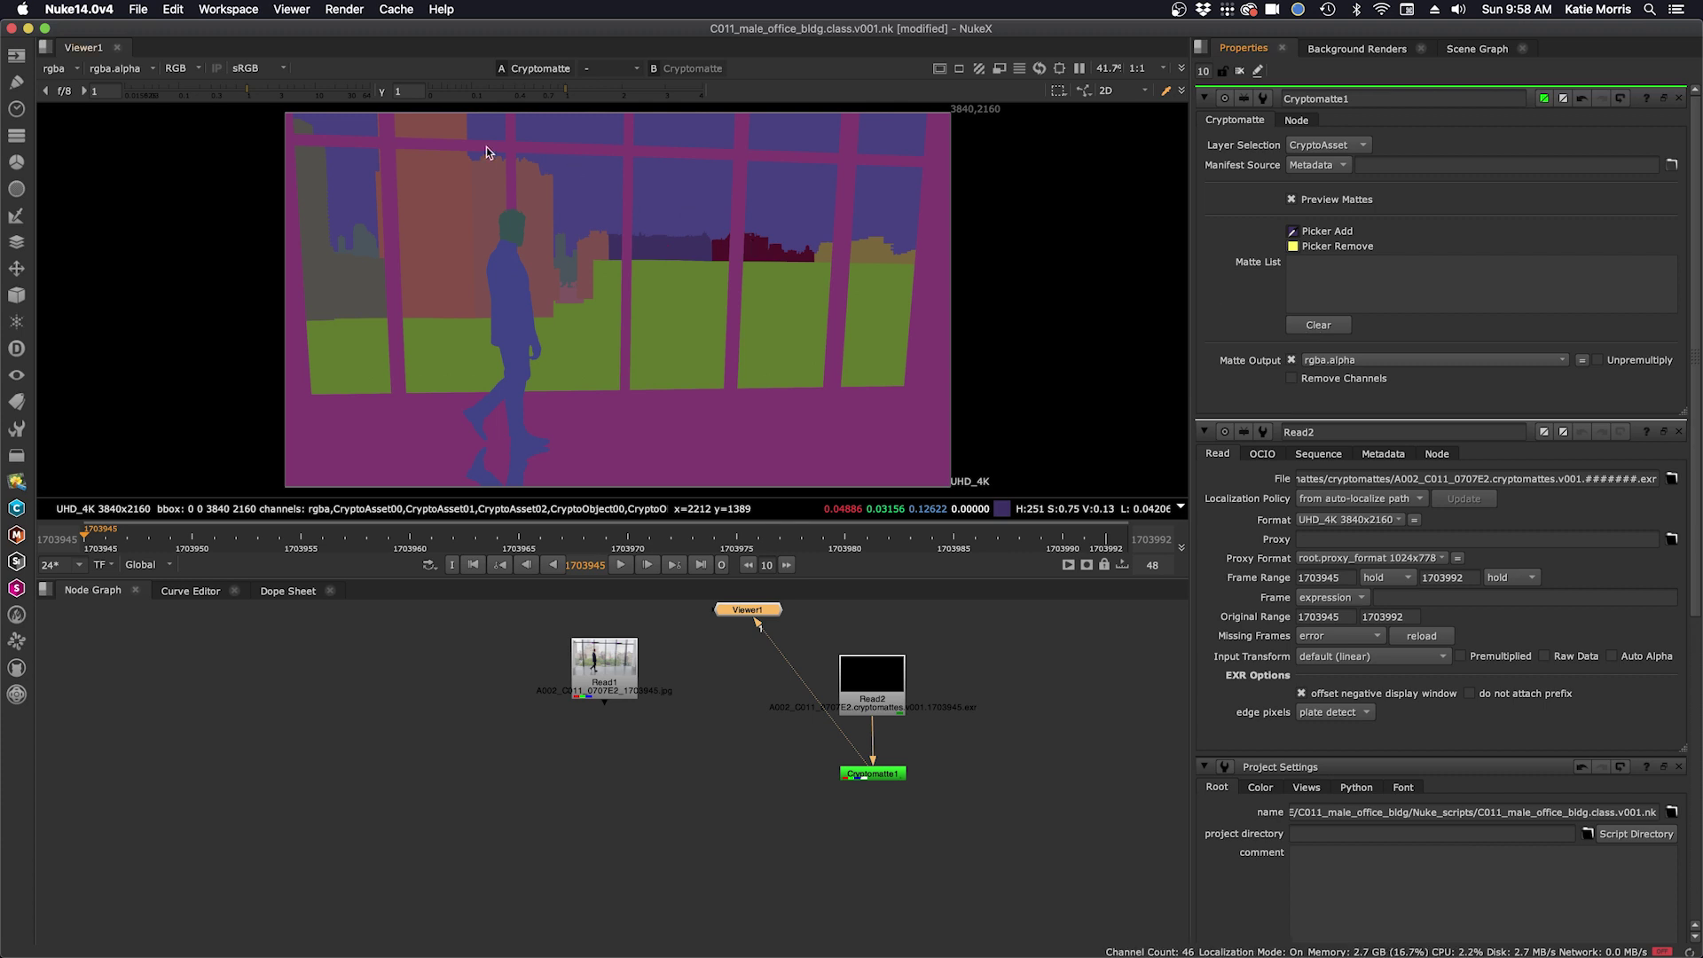
pyautogui.keyDown('ctrl'); pyautogui.keyDown('shift'); pyautogui.moveTo(595, 181); pyautogui.dragTo(768, 323); pyautogui.keyUp('shift'); pyautogui.keyUp('ctrl')
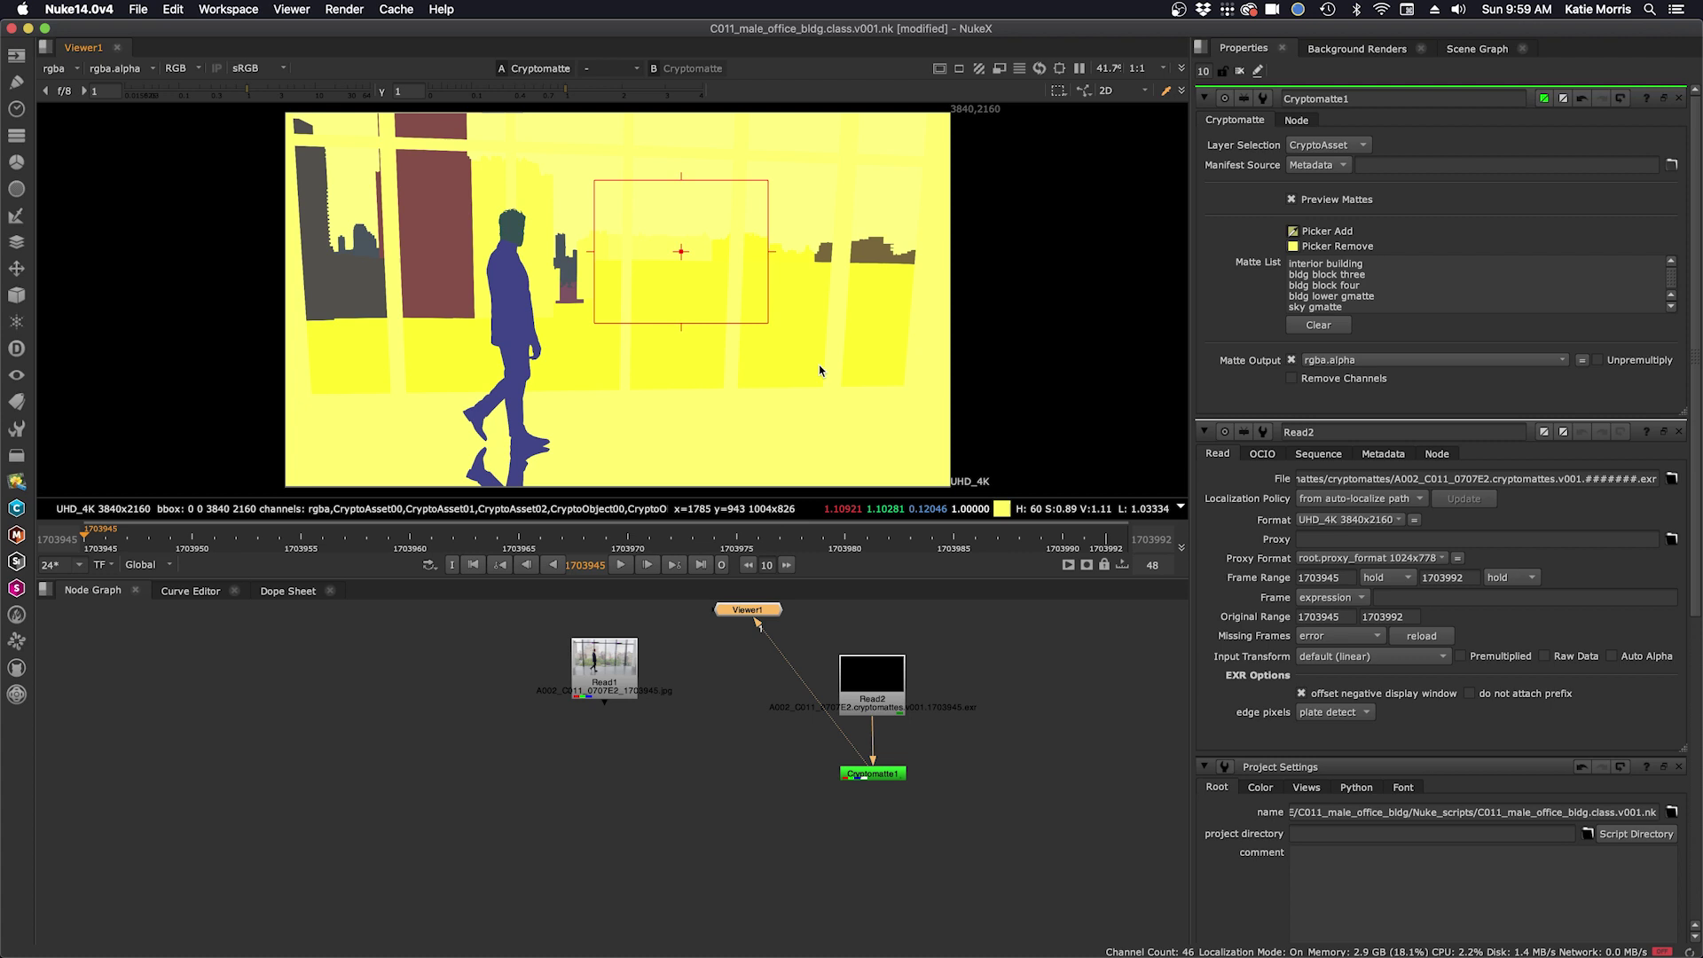
pyautogui.click(1306, 328)
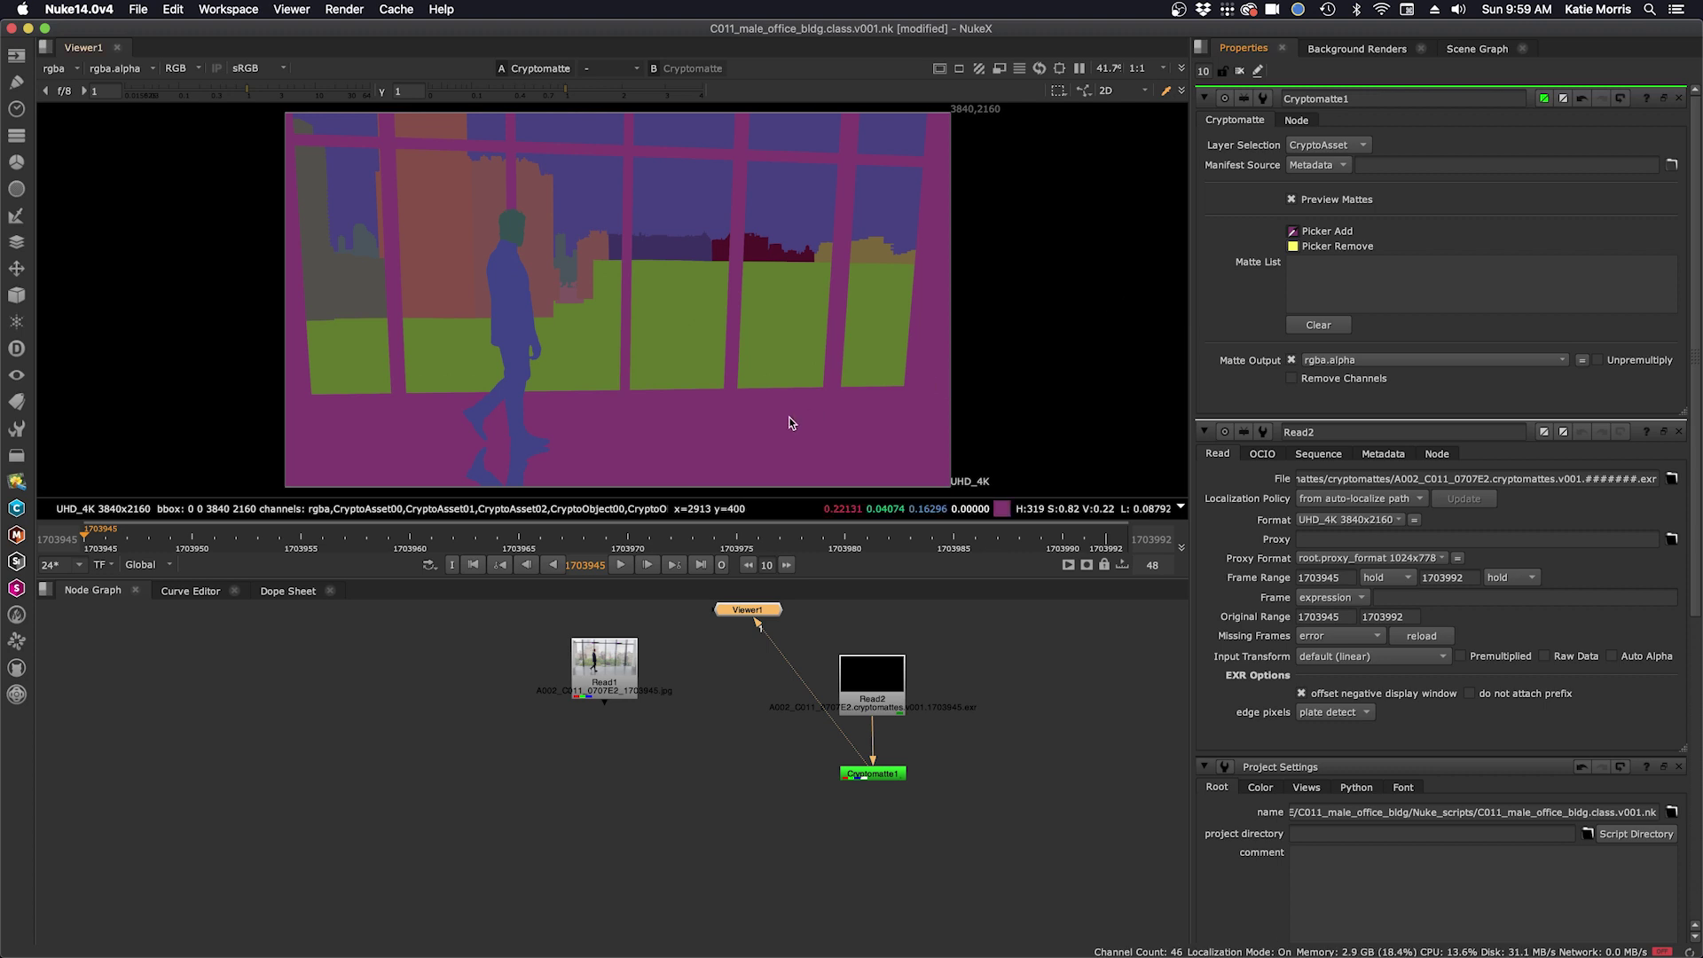
# - Pick the interior building and torso all mattes and preview their alpha
pyautogui.click(732, 443)
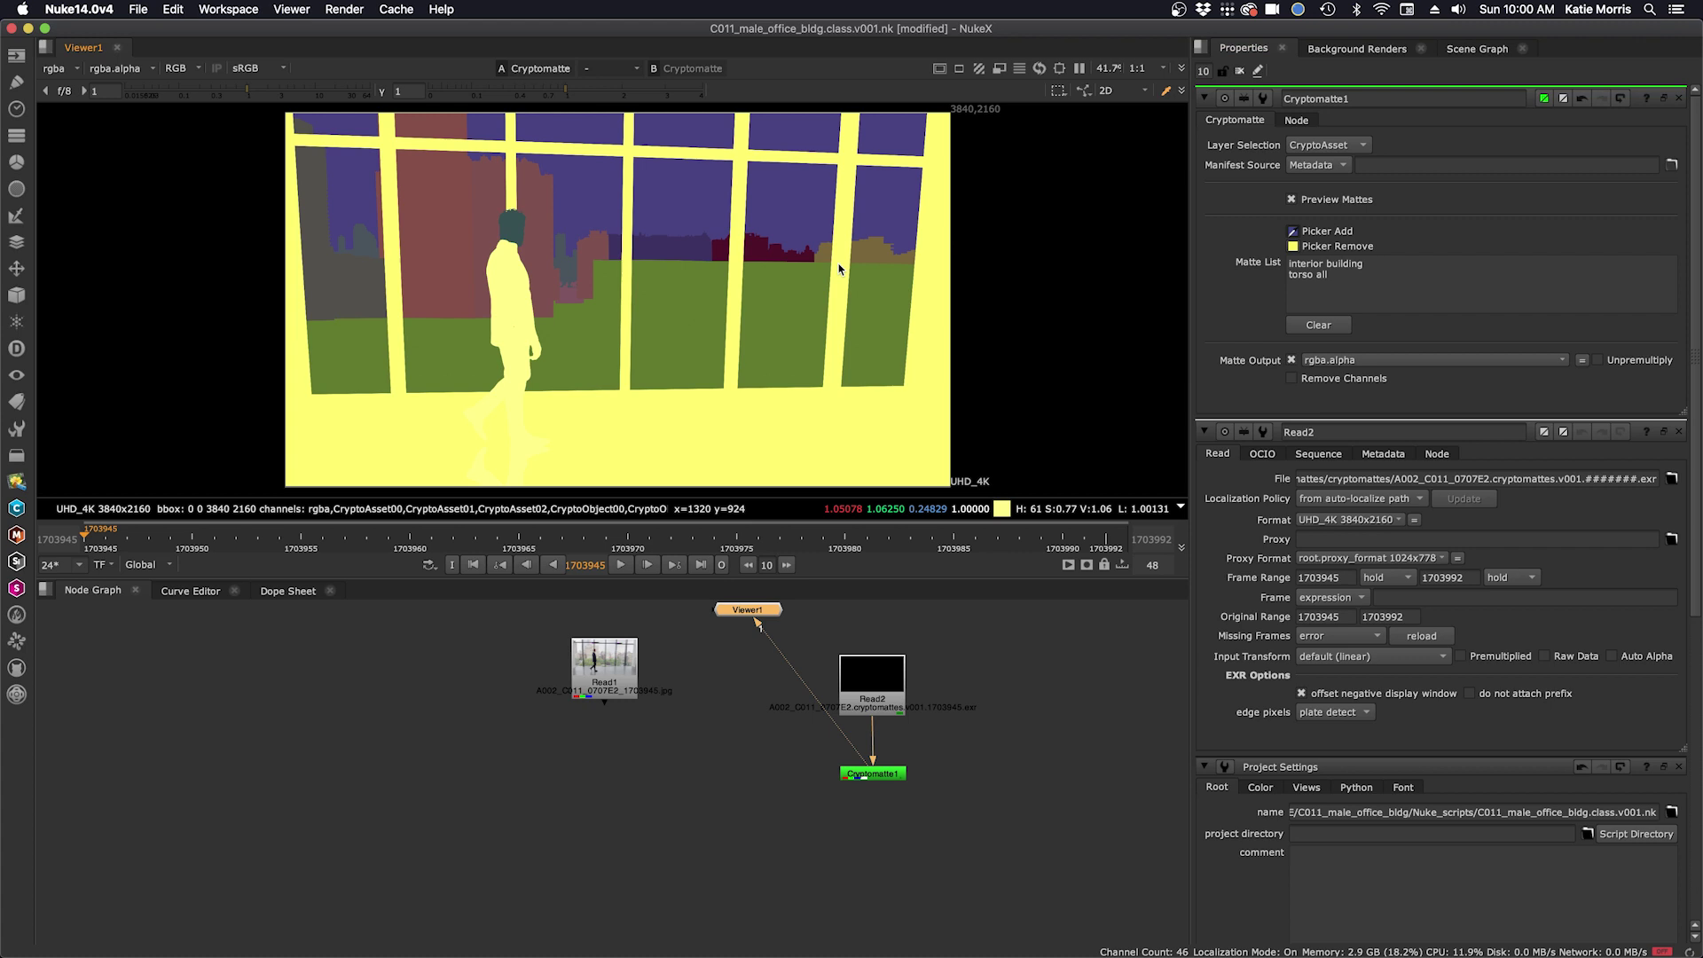
pyautogui.press('a')
pyautogui.press('a')
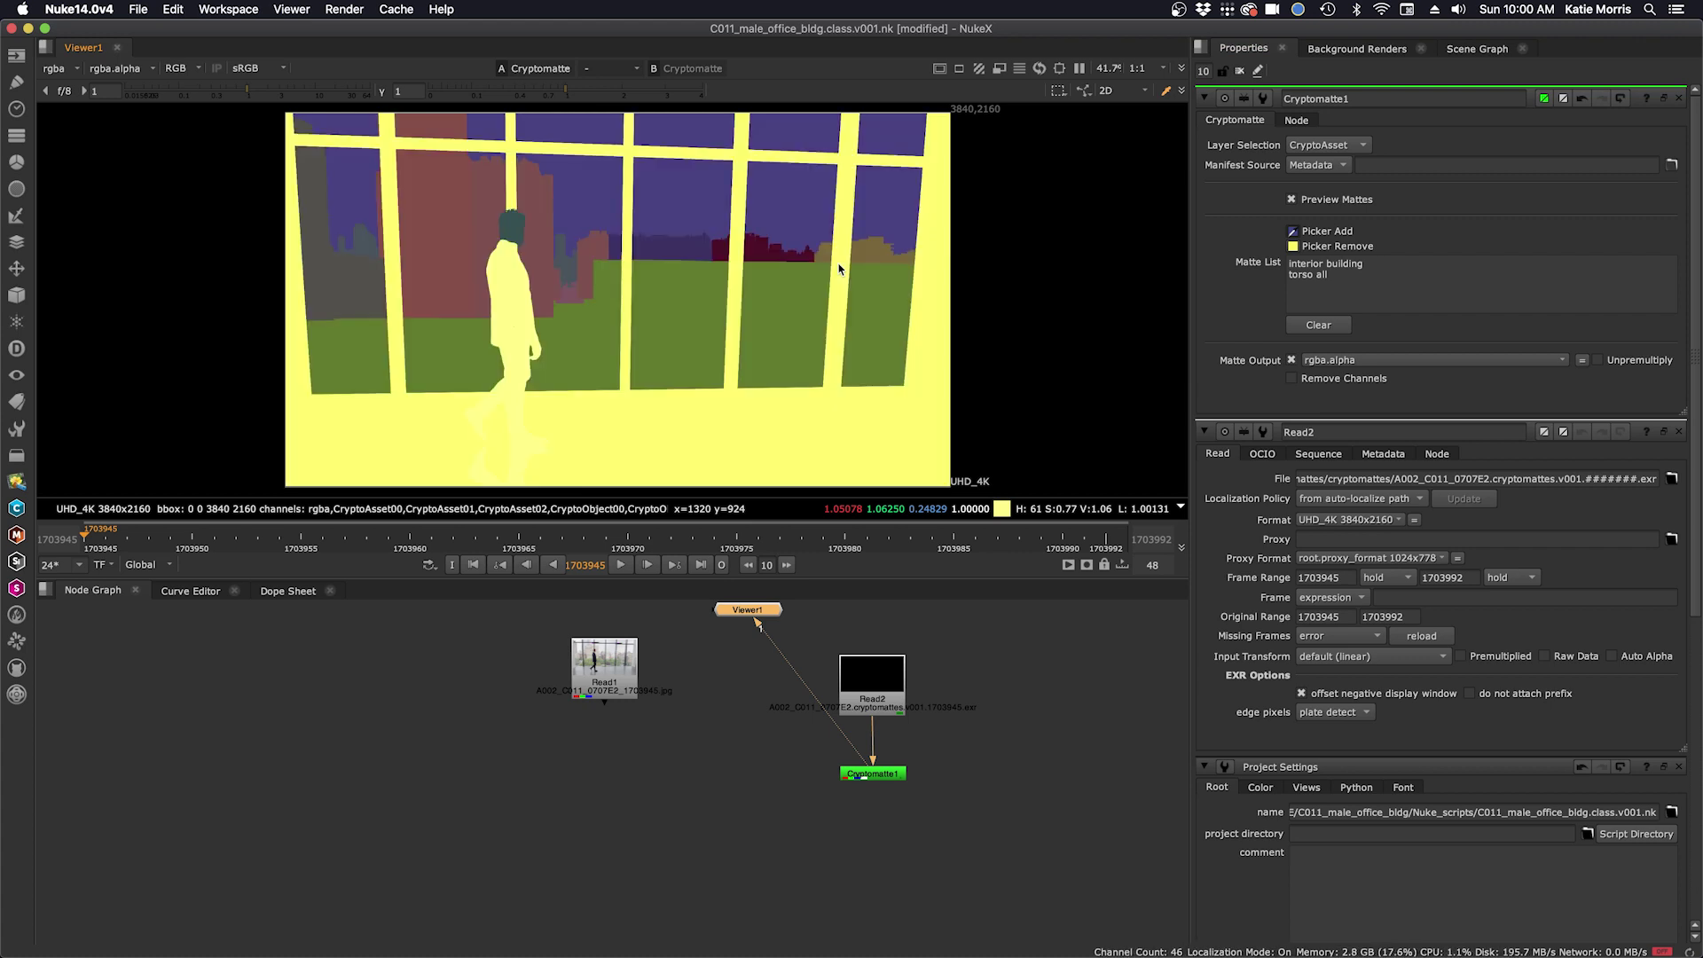
# - Replace the Cryptomatte's matte list with only the sky gmatte
pyautogui.click(1319, 326)
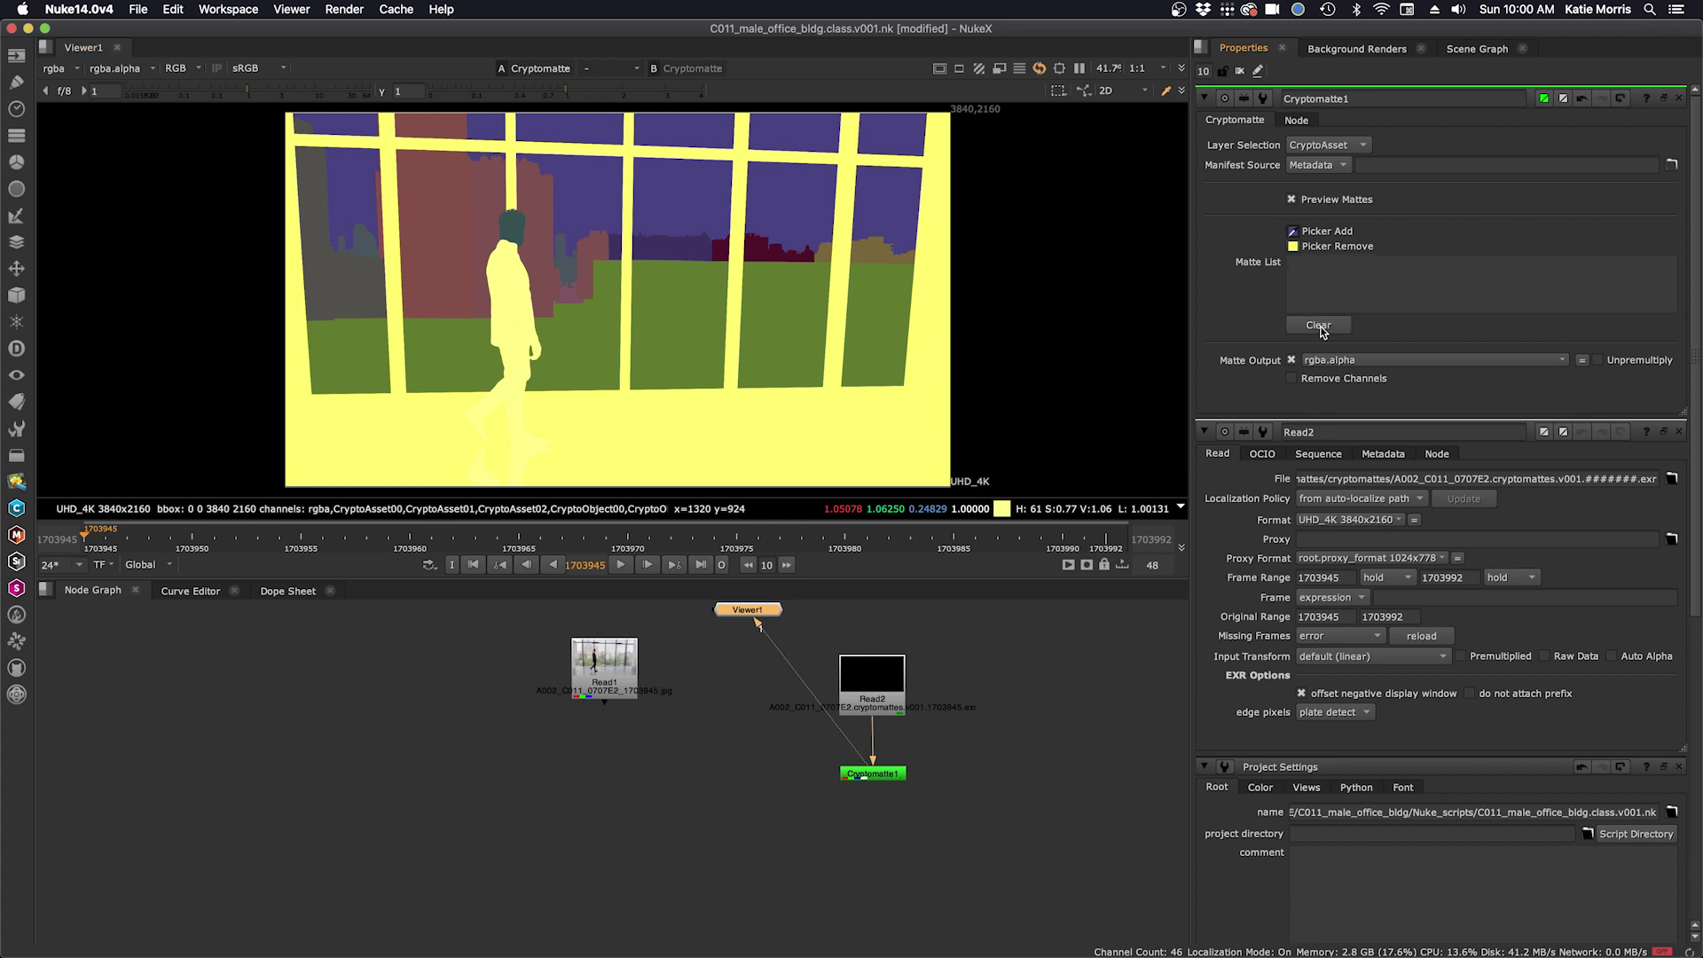
pyautogui.keyDown('ctrl'); pyautogui.click(779, 202); pyautogui.keyUp('ctrl')
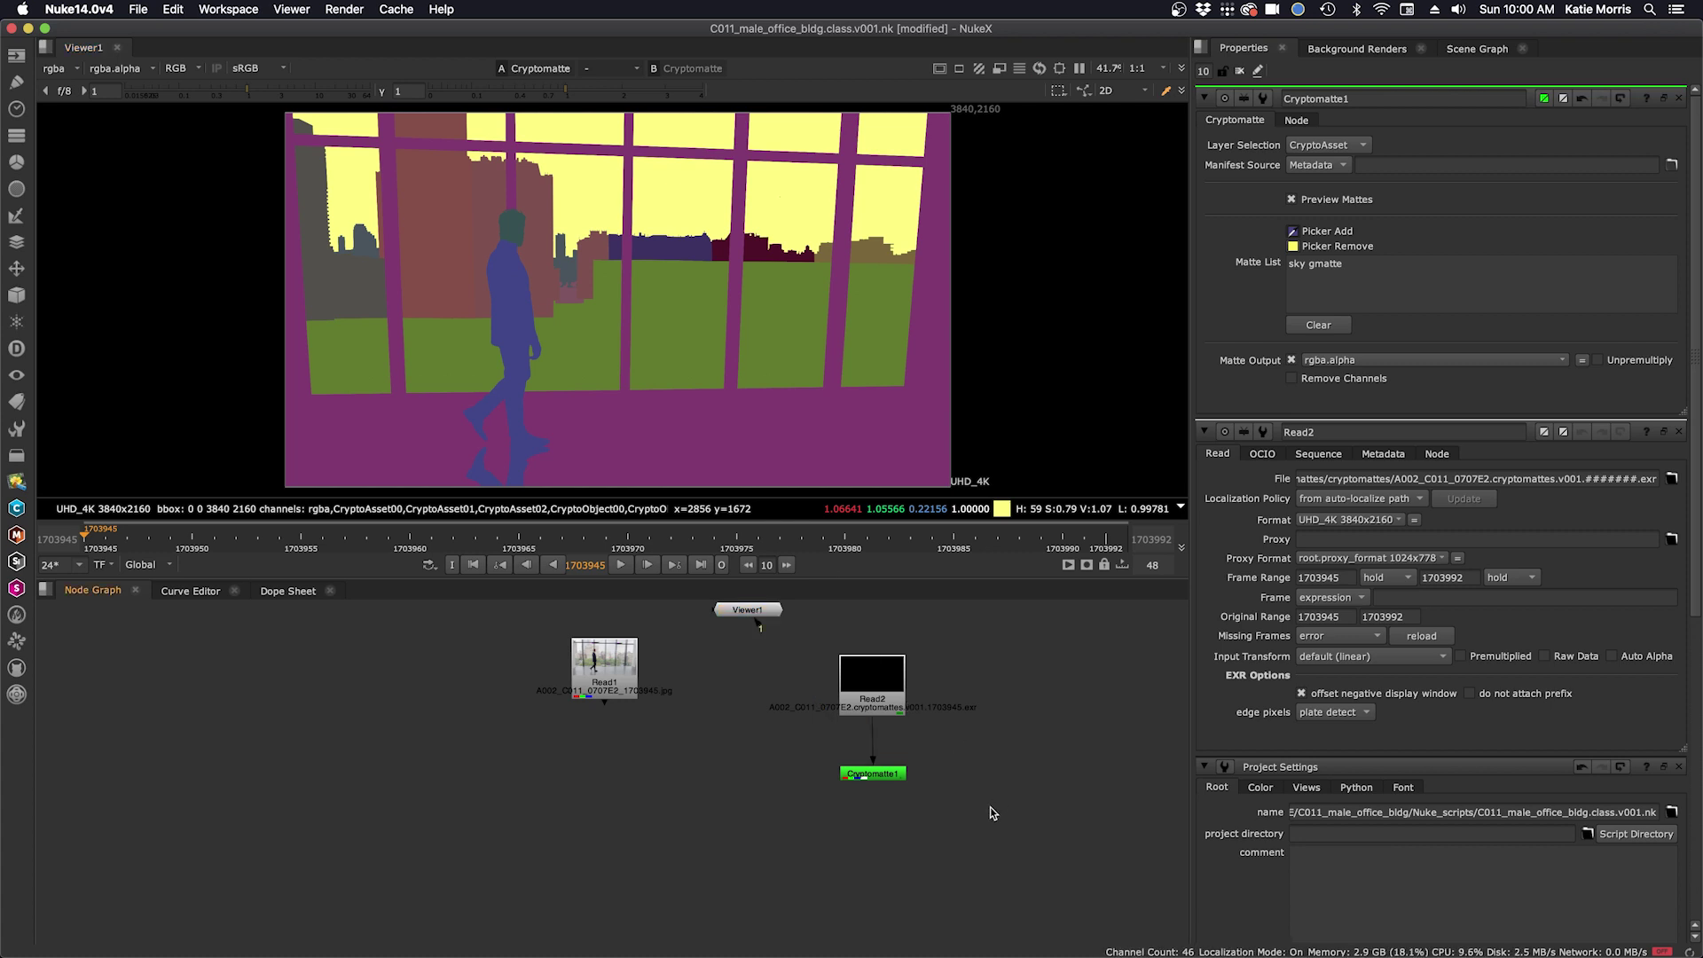
# - Add a Grade node below Read1 and connect its mask input to the Cryptomatte node
pyautogui.press('Tab')
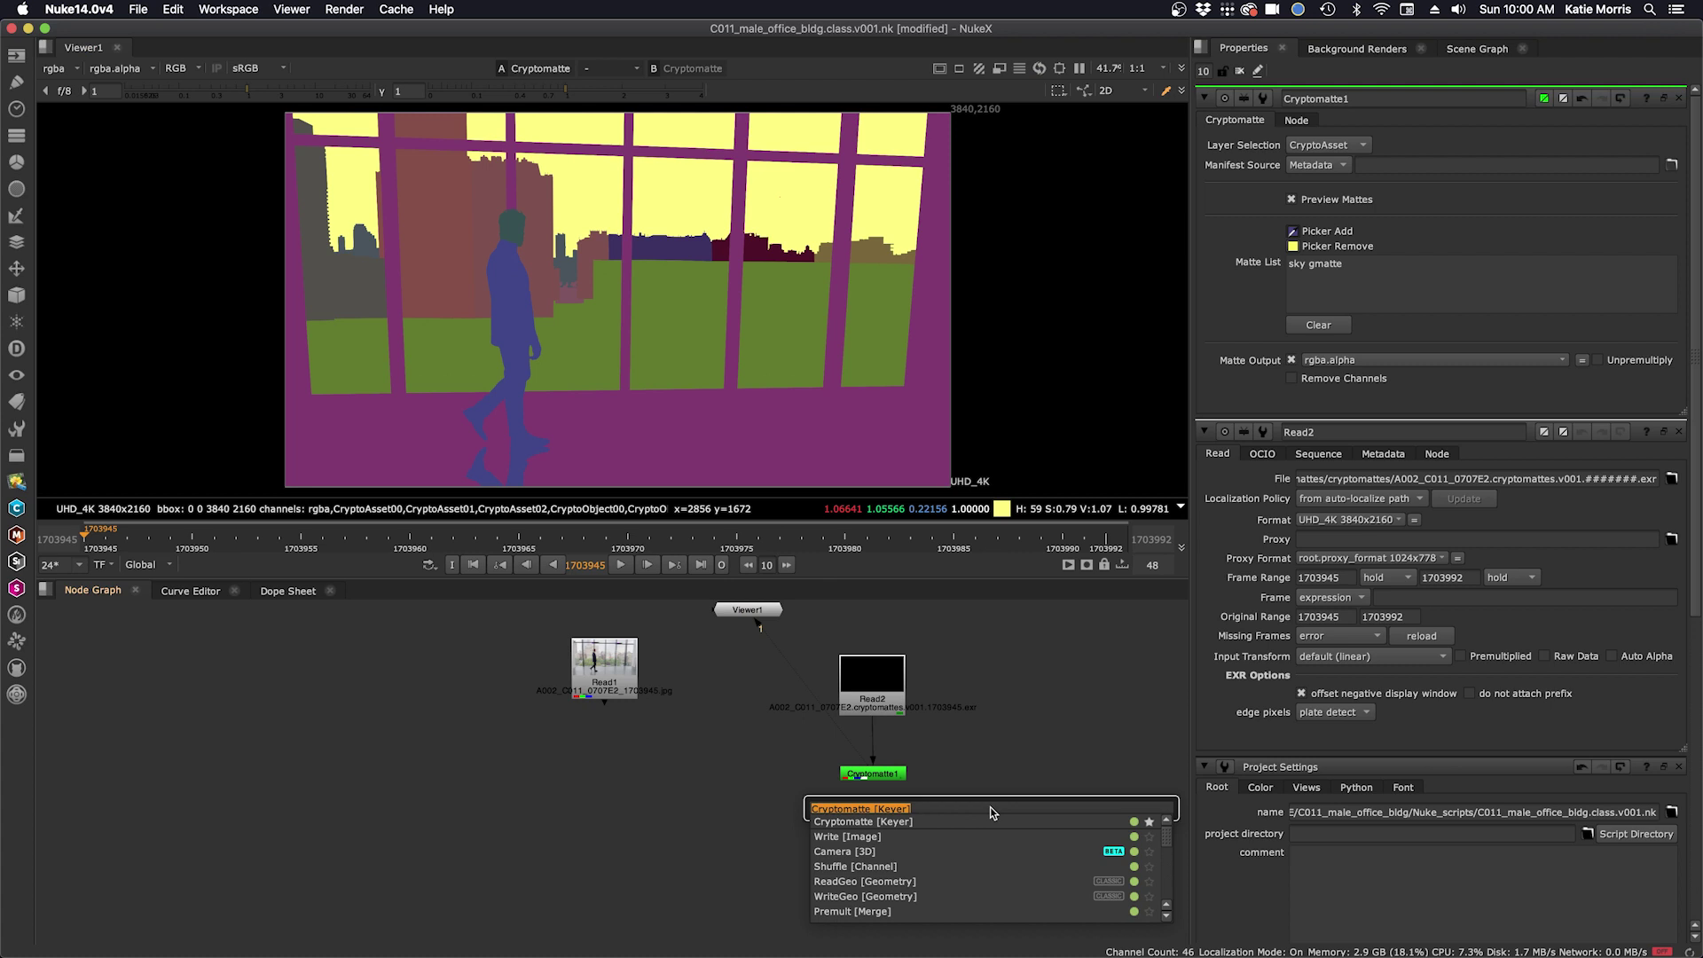
pyautogui.write('gra')
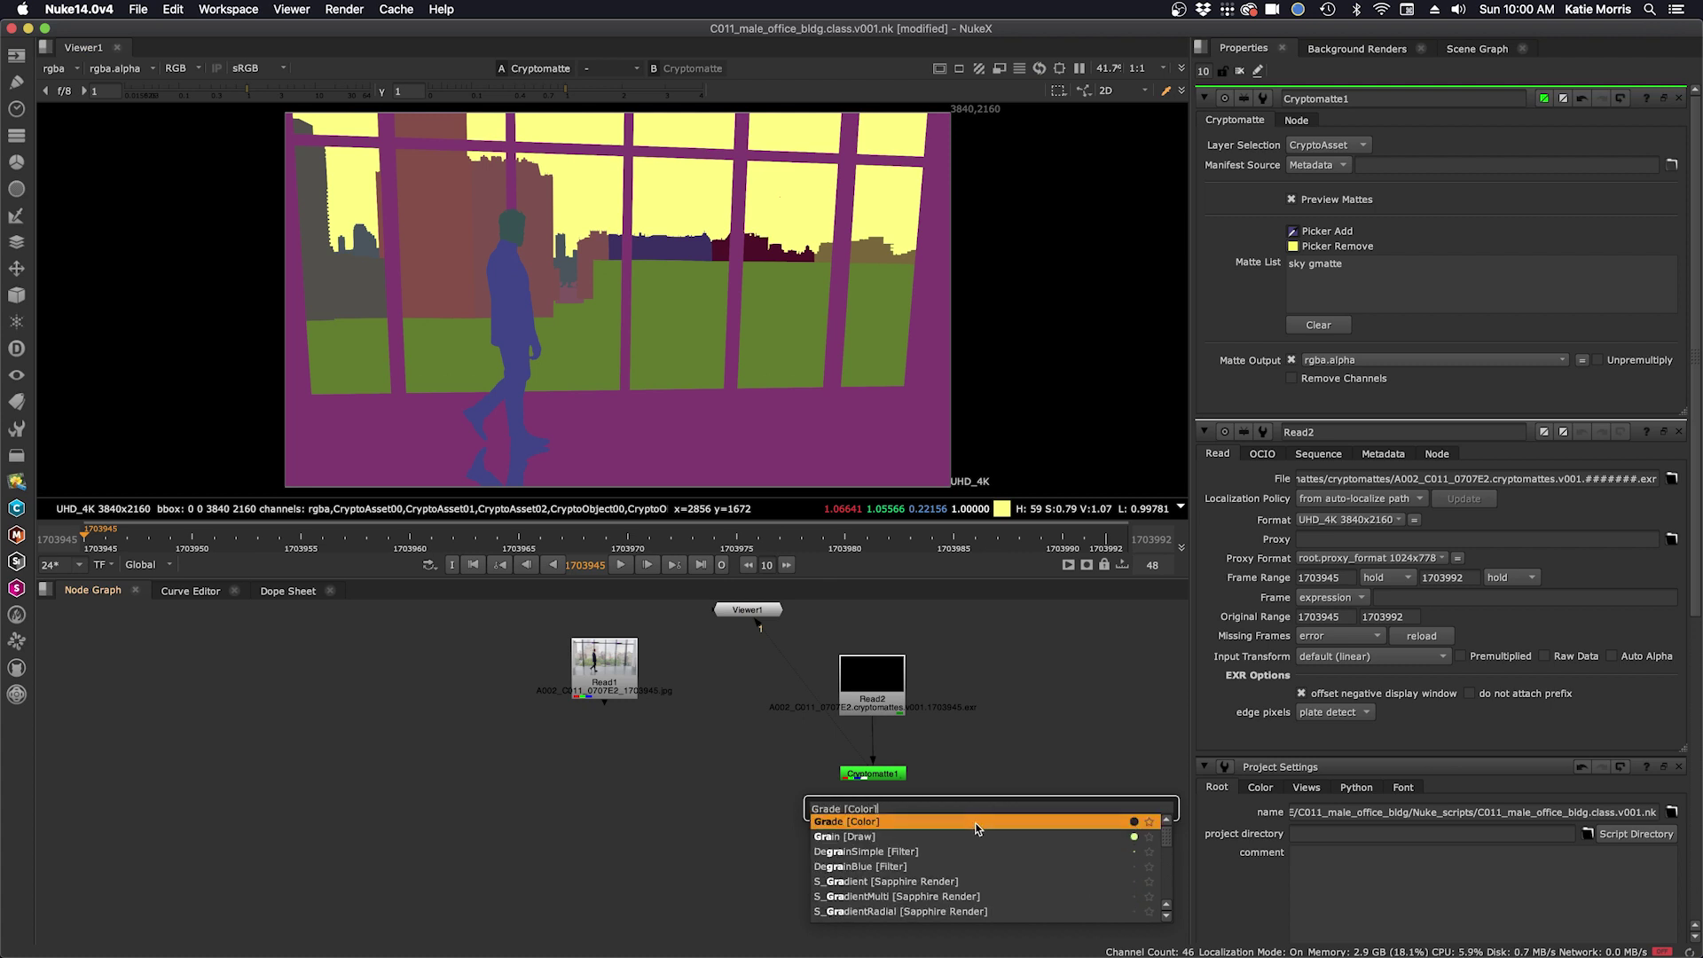
pyautogui.click(979, 822)
pyautogui.moveTo(987, 812); pyautogui.dragTo(603, 685)
pyautogui.moveTo(637, 777); pyautogui.dragTo(865, 774)
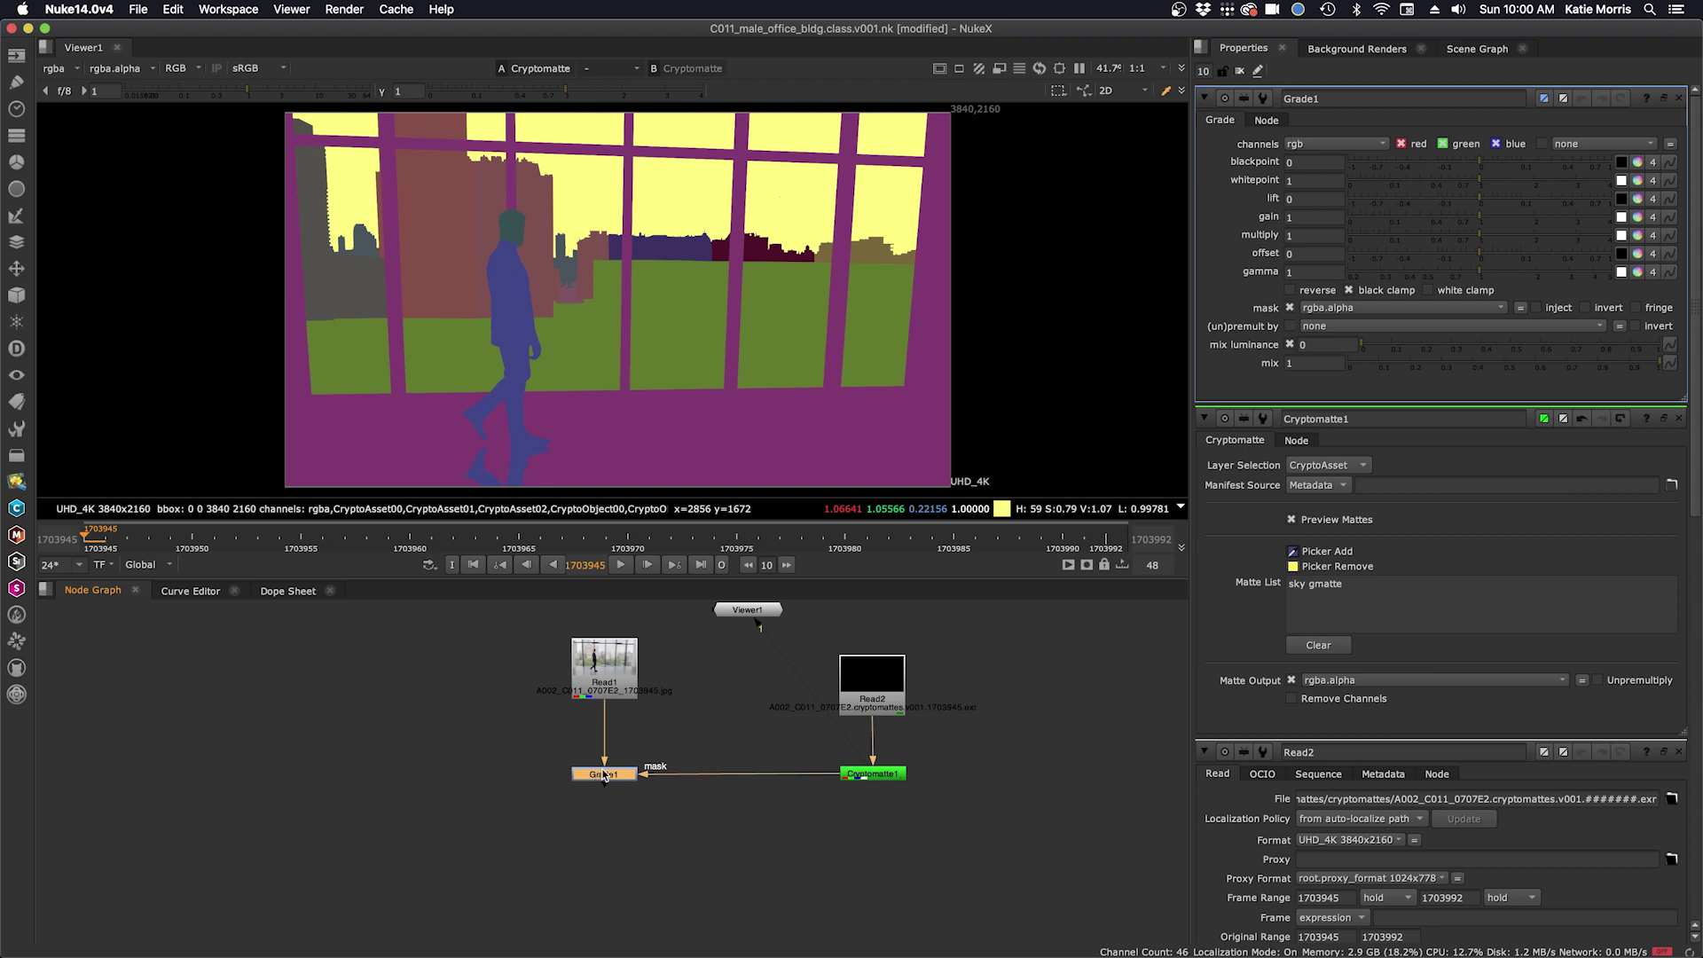
# - Connect Read1 to viewer input 1 and Grade1 to viewer input 2 for comparison
pyautogui.click(607, 659)
pyautogui.press('1')
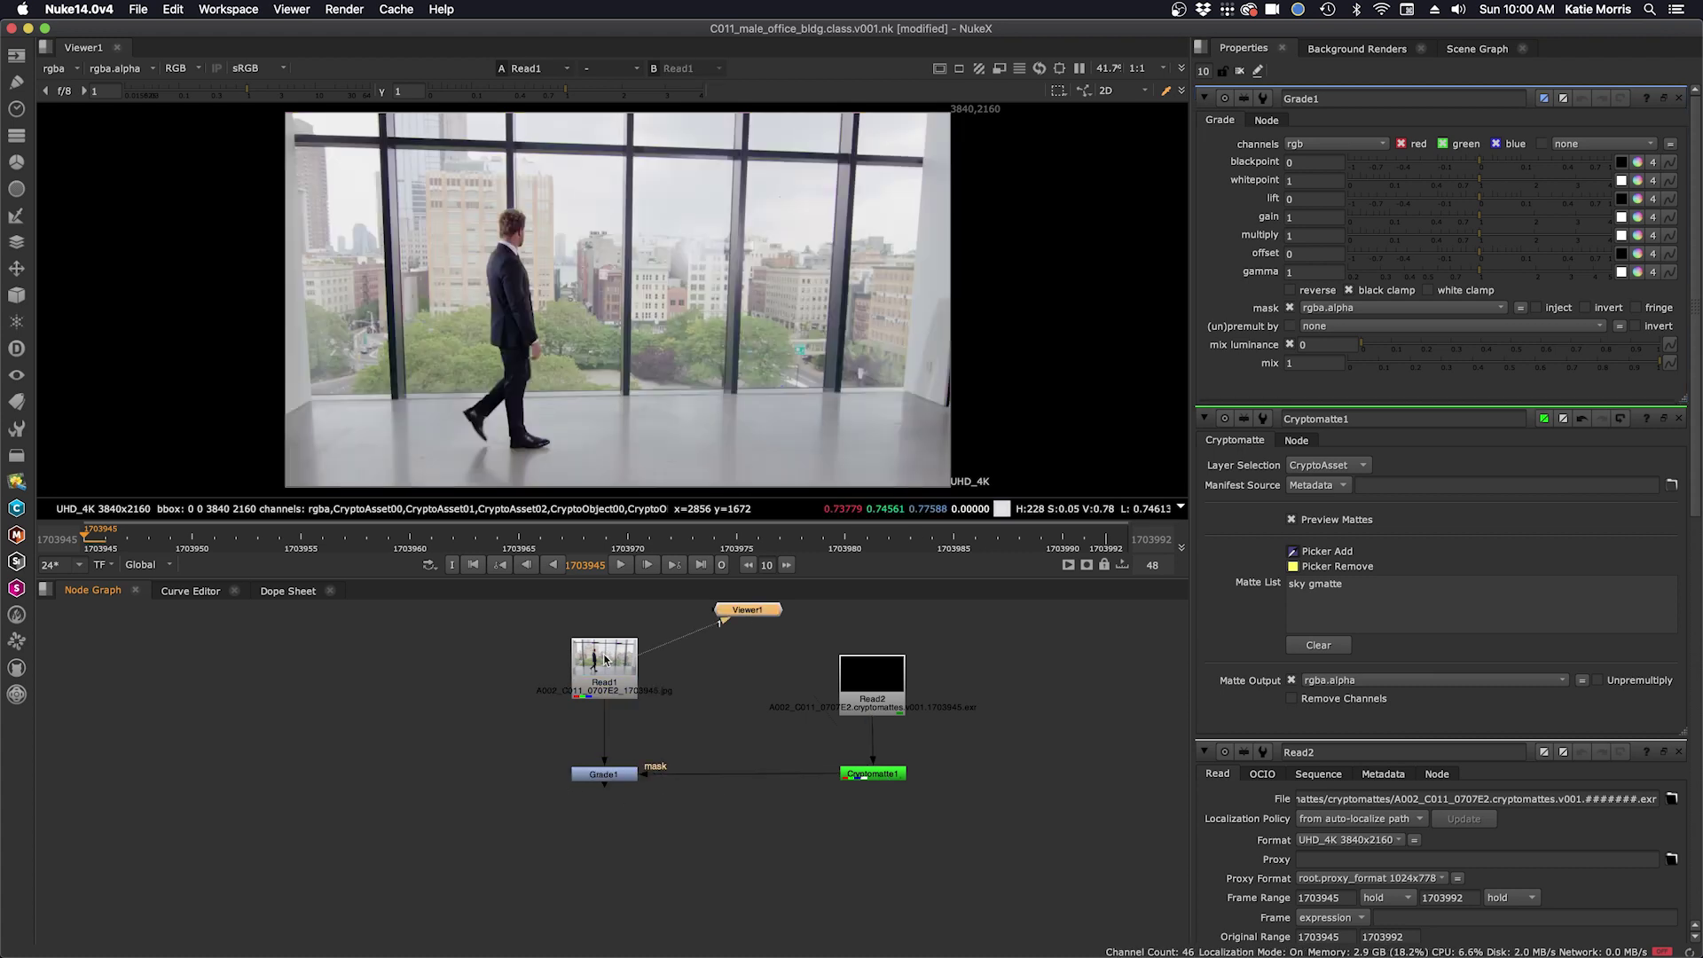
pyautogui.click(608, 775)
pyautogui.press('2')
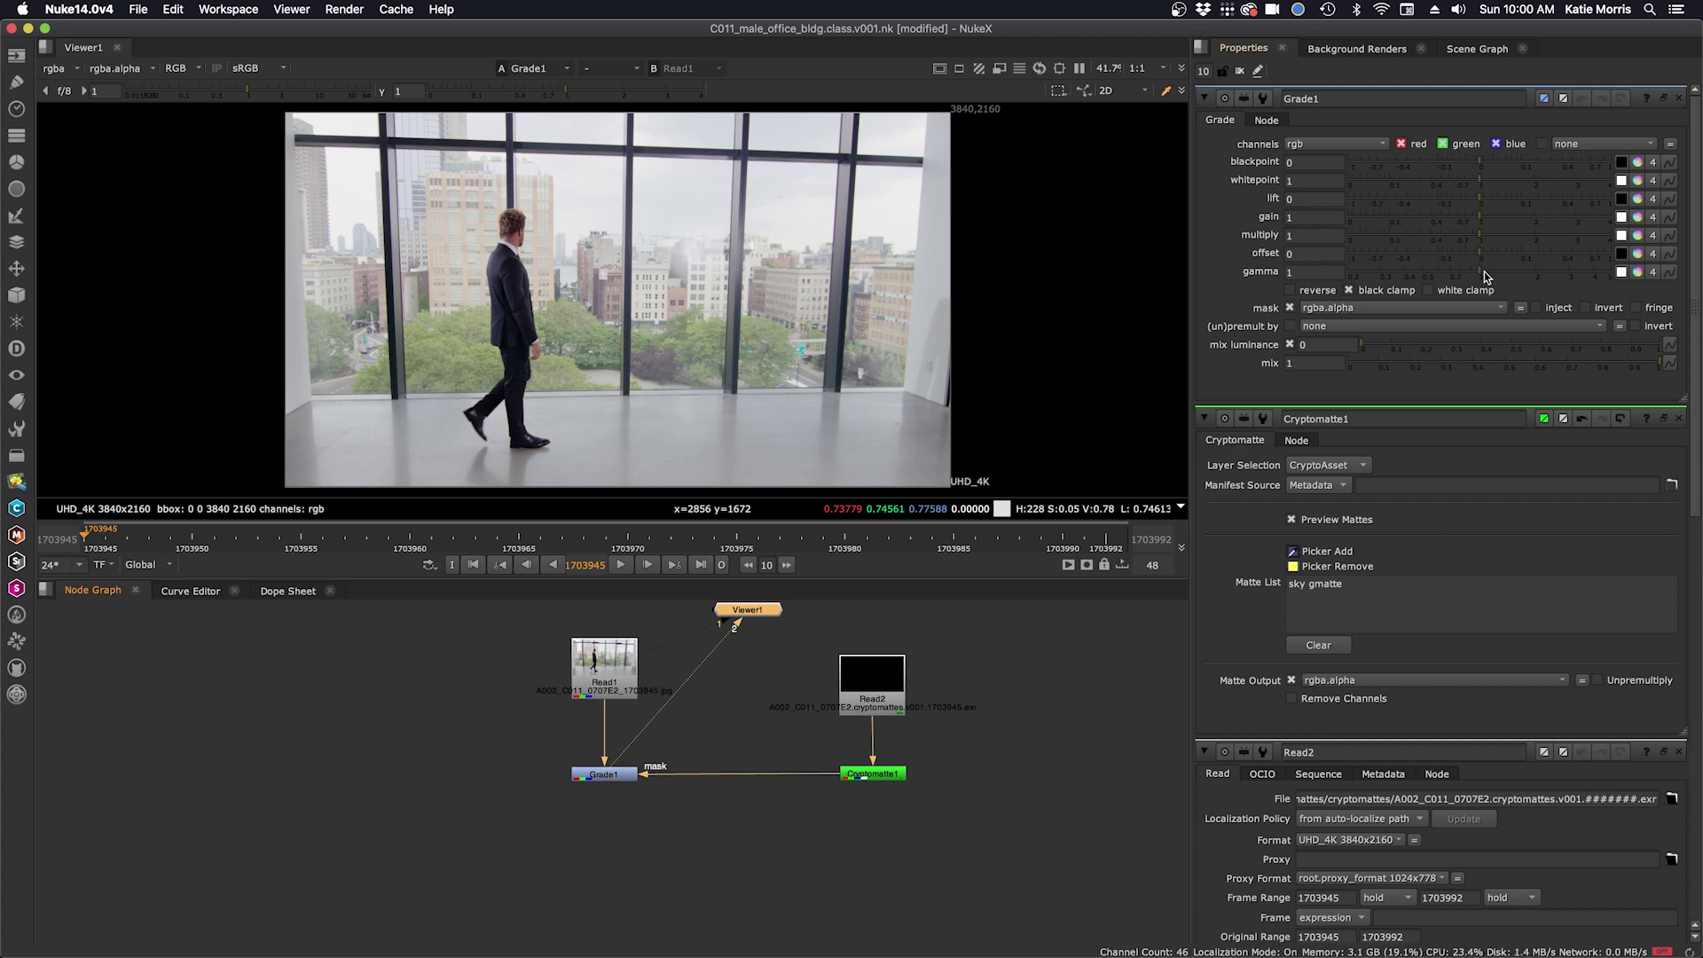
# - Lower Grade1's gamma to about 0.425 to darken the masked sky
pyautogui.click(1457, 273)
pyautogui.moveTo(1455, 277); pyautogui.dragTo(1405, 279)
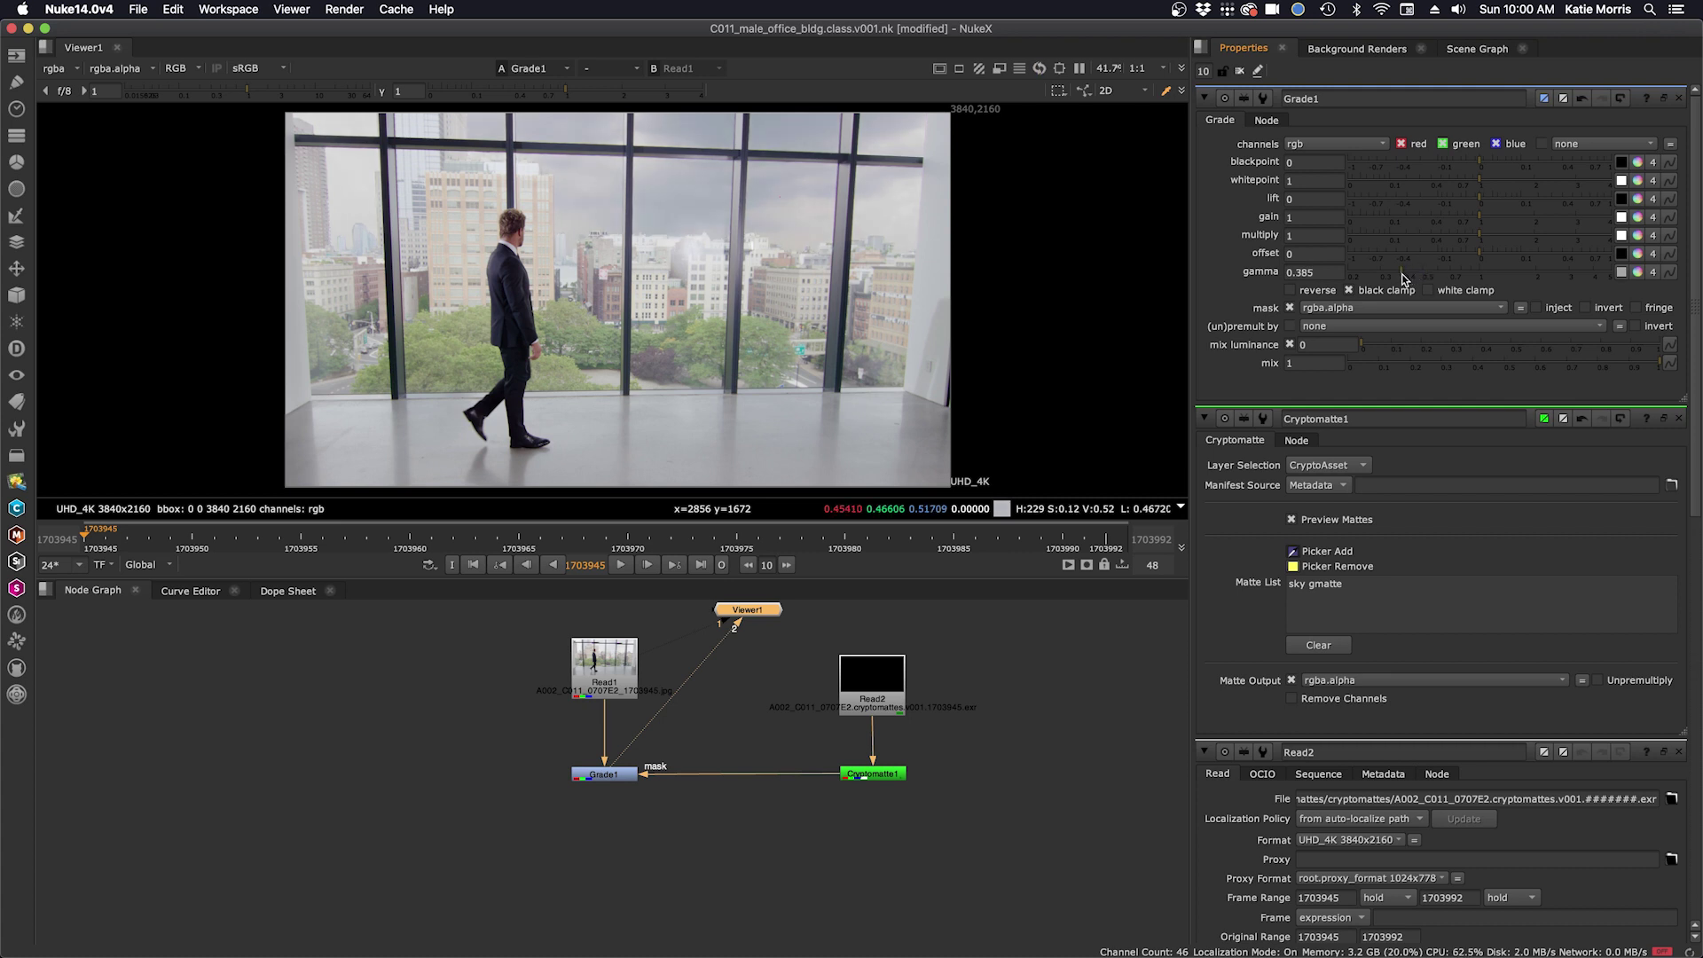
pyautogui.click(1536, 273)
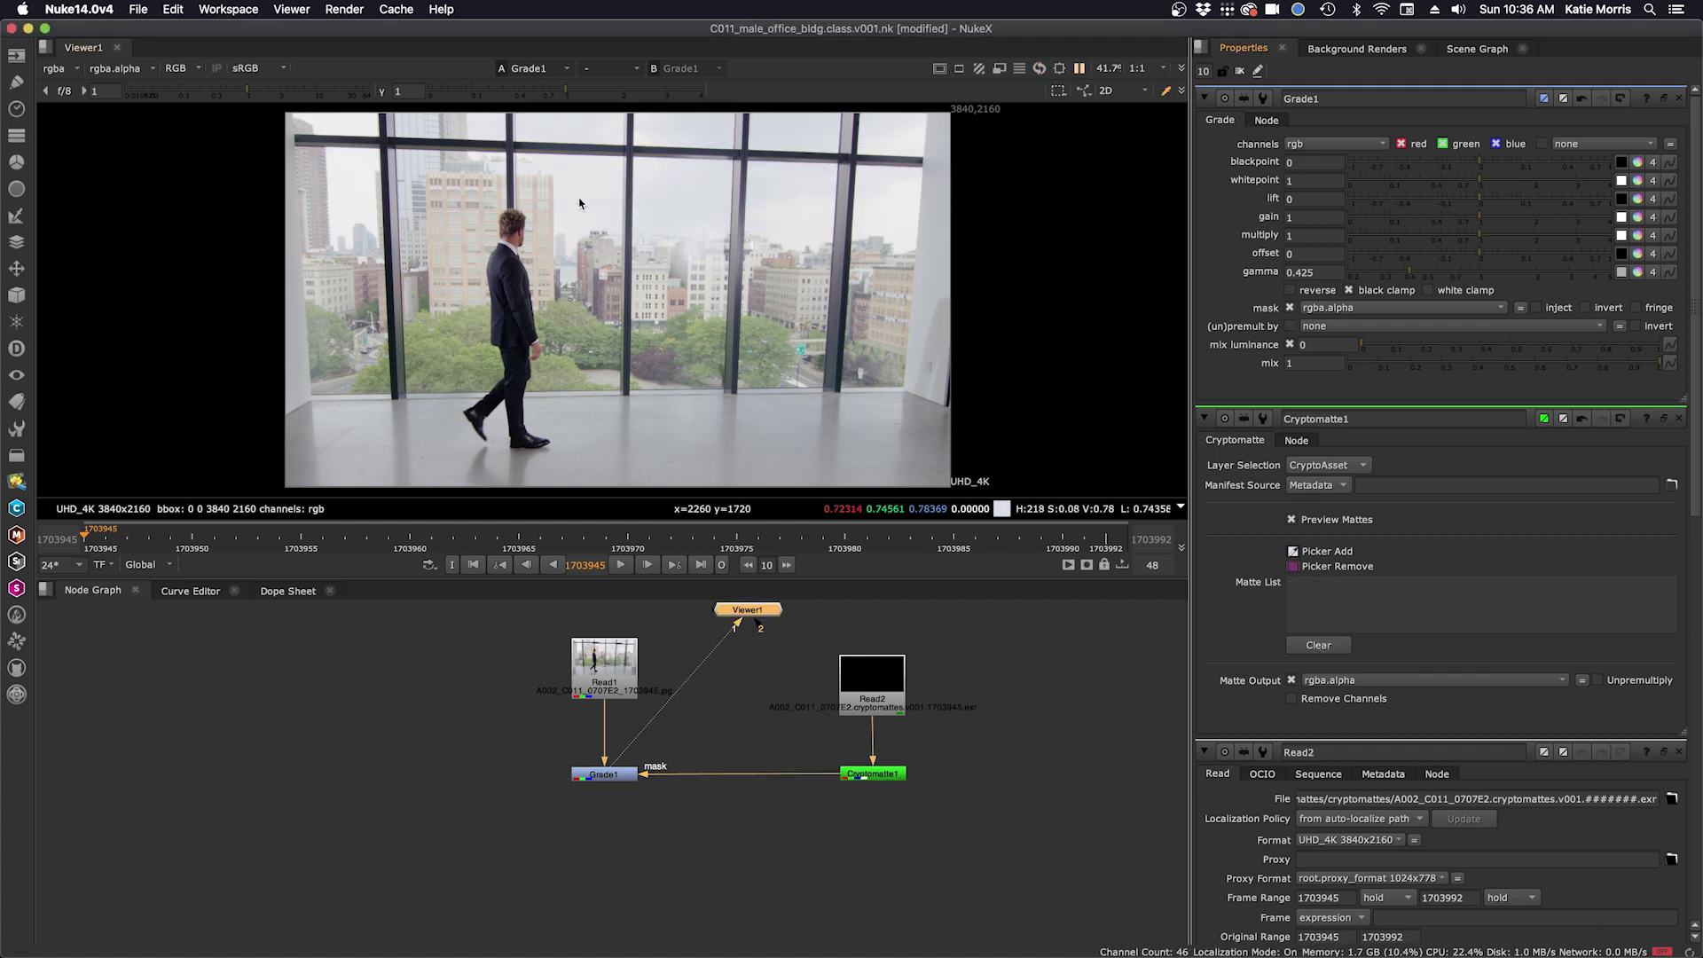
# - Show the Cryptomatte and add the building mattes across the skyline, including bldg block one to five, to its matte list
pyautogui.press('1')
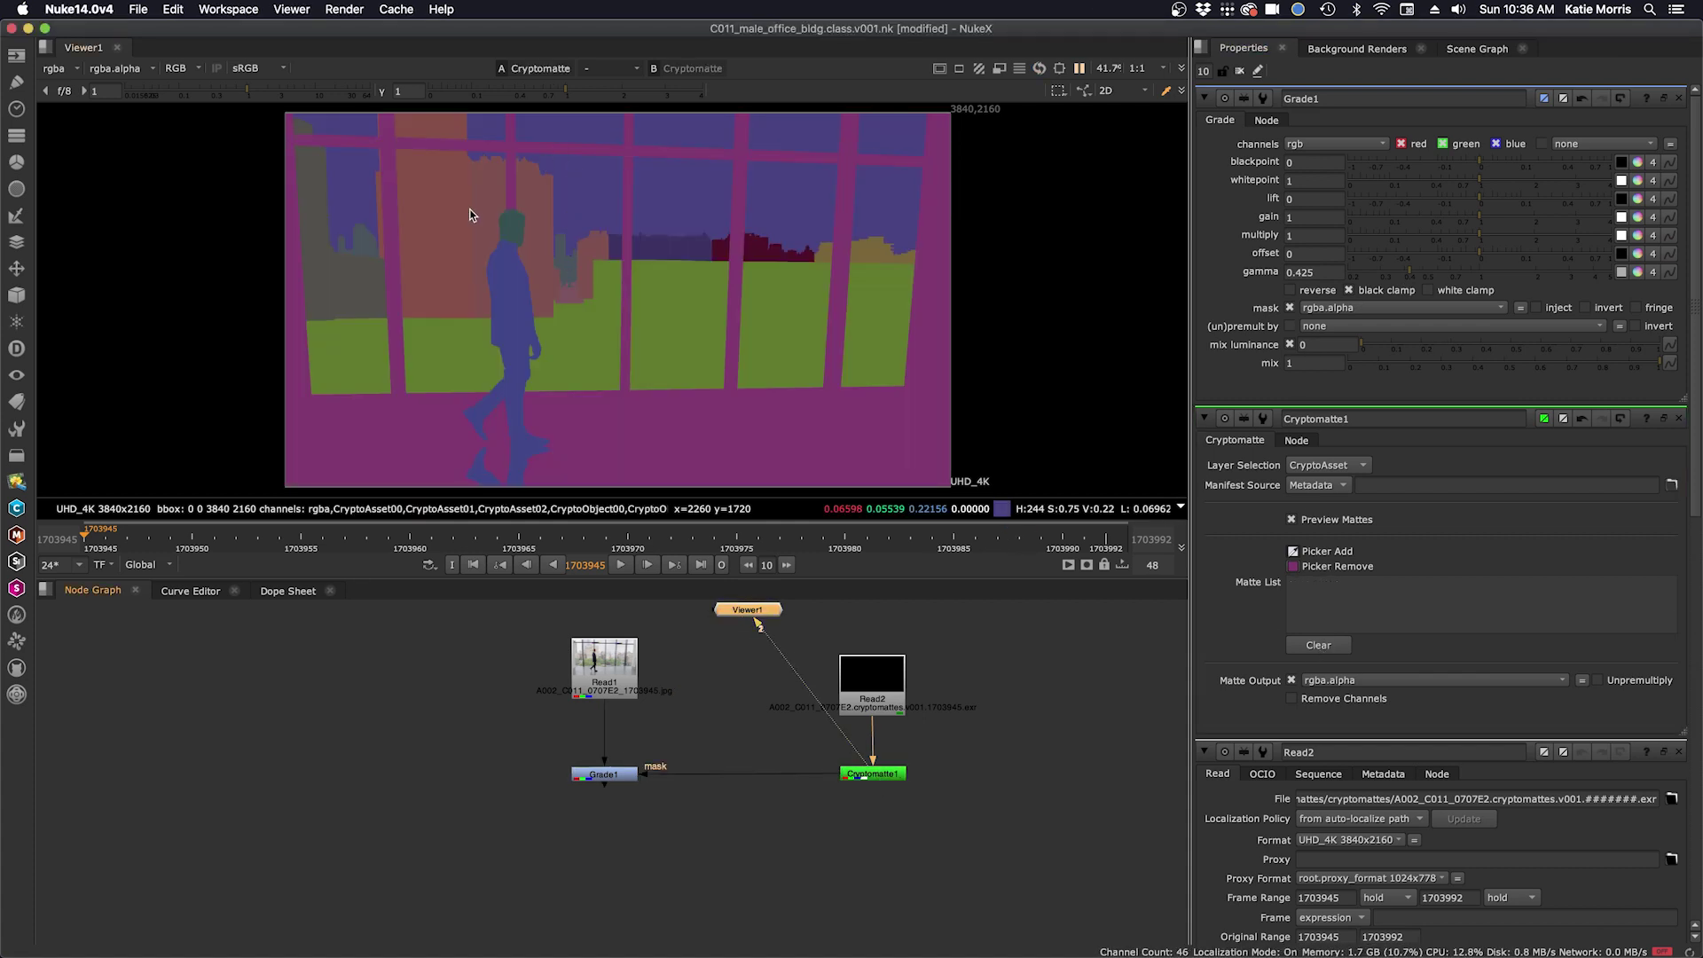
pyautogui.keyDown('super'); pyautogui.click(313, 222); pyautogui.keyUp('super')
pyautogui.keyDown('super'); pyautogui.click(421, 238); pyautogui.keyUp('super')
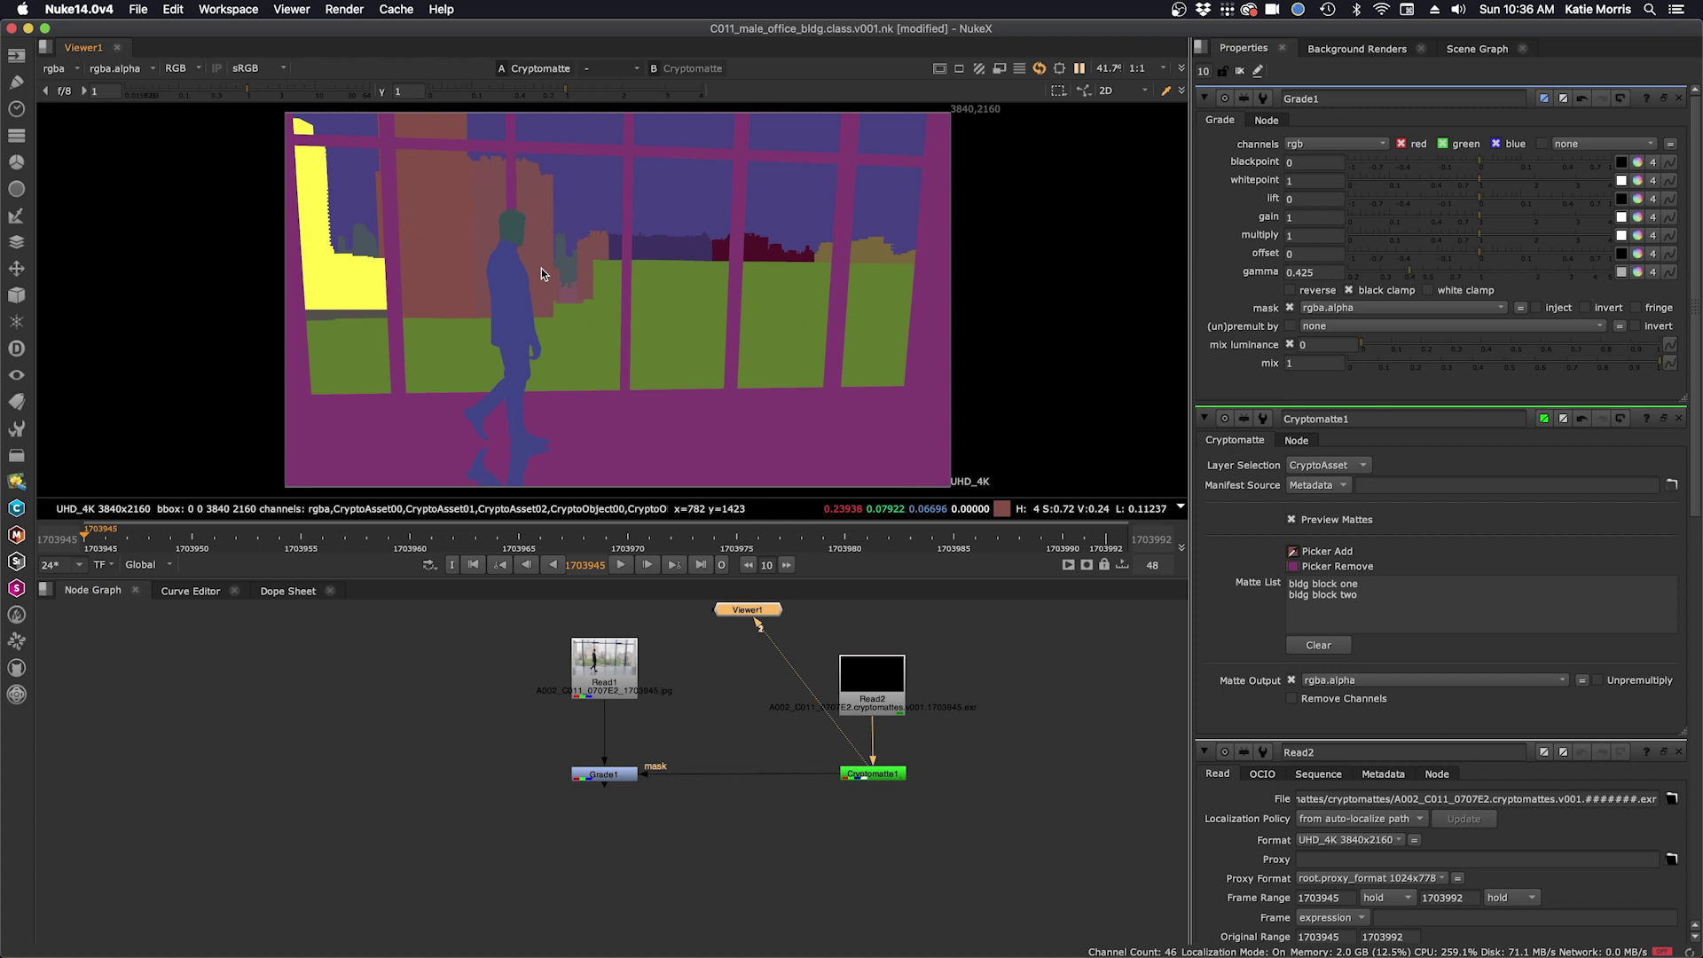
pyautogui.keyDown('super'); pyautogui.click(545, 250); pyautogui.keyUp('super')
pyautogui.keyDown('super'); pyautogui.click(667, 247); pyautogui.keyUp('super')
pyautogui.keyDown('super'); pyautogui.click(757, 253); pyautogui.keyUp('super')
pyautogui.keyDown('super'); pyautogui.click(836, 261); pyautogui.keyUp('super')
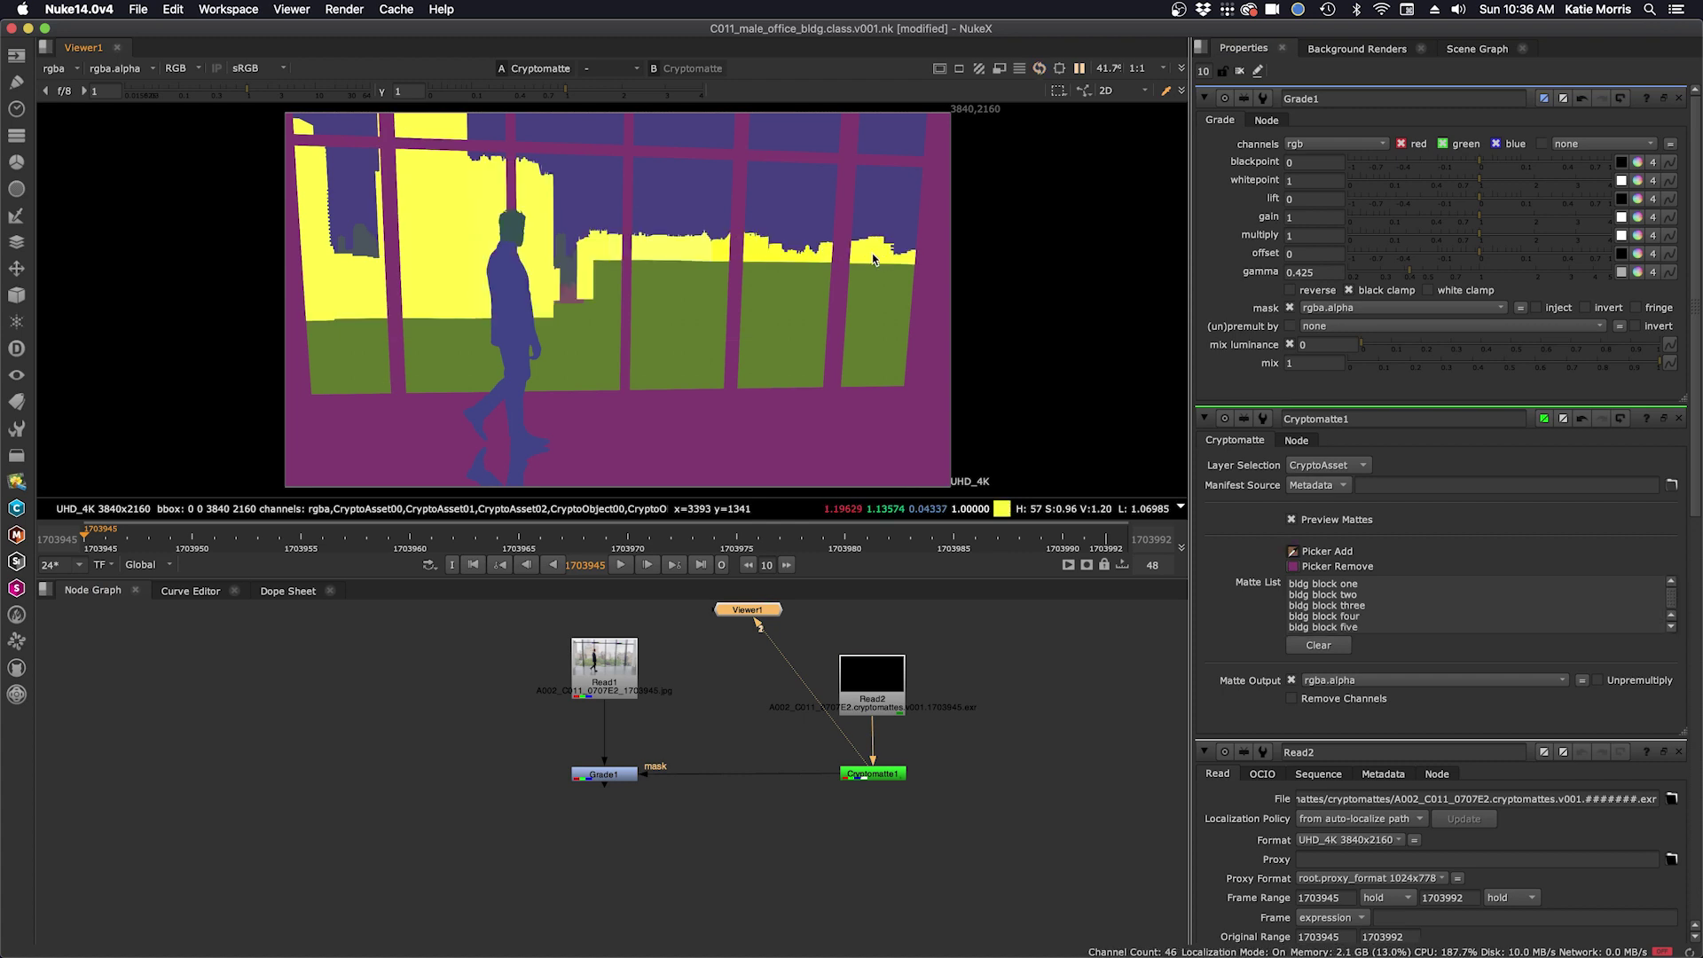
# - Preview the alpha, add the green lower area outside the windows to the mattes, and view the result through Grade1
pyautogui.press('a')
pyautogui.press('a')
pyautogui.keyDown('super'); pyautogui.click(791, 312); pyautogui.keyUp('super')
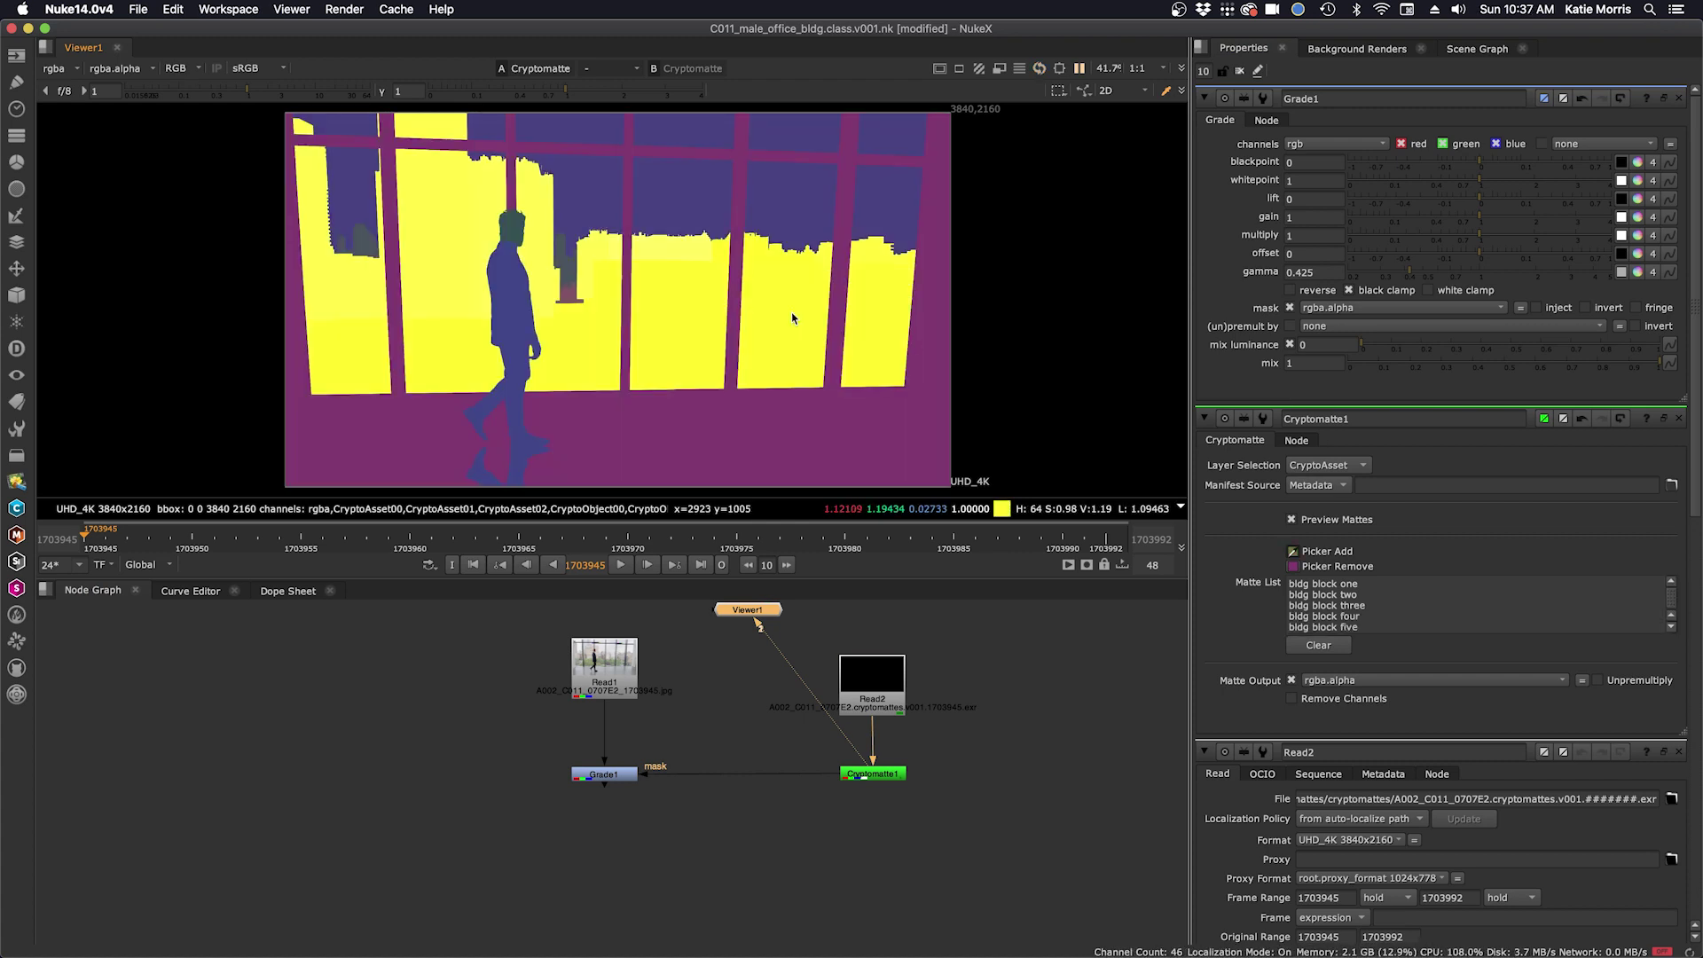
pyautogui.click(607, 774)
pyautogui.press('1')
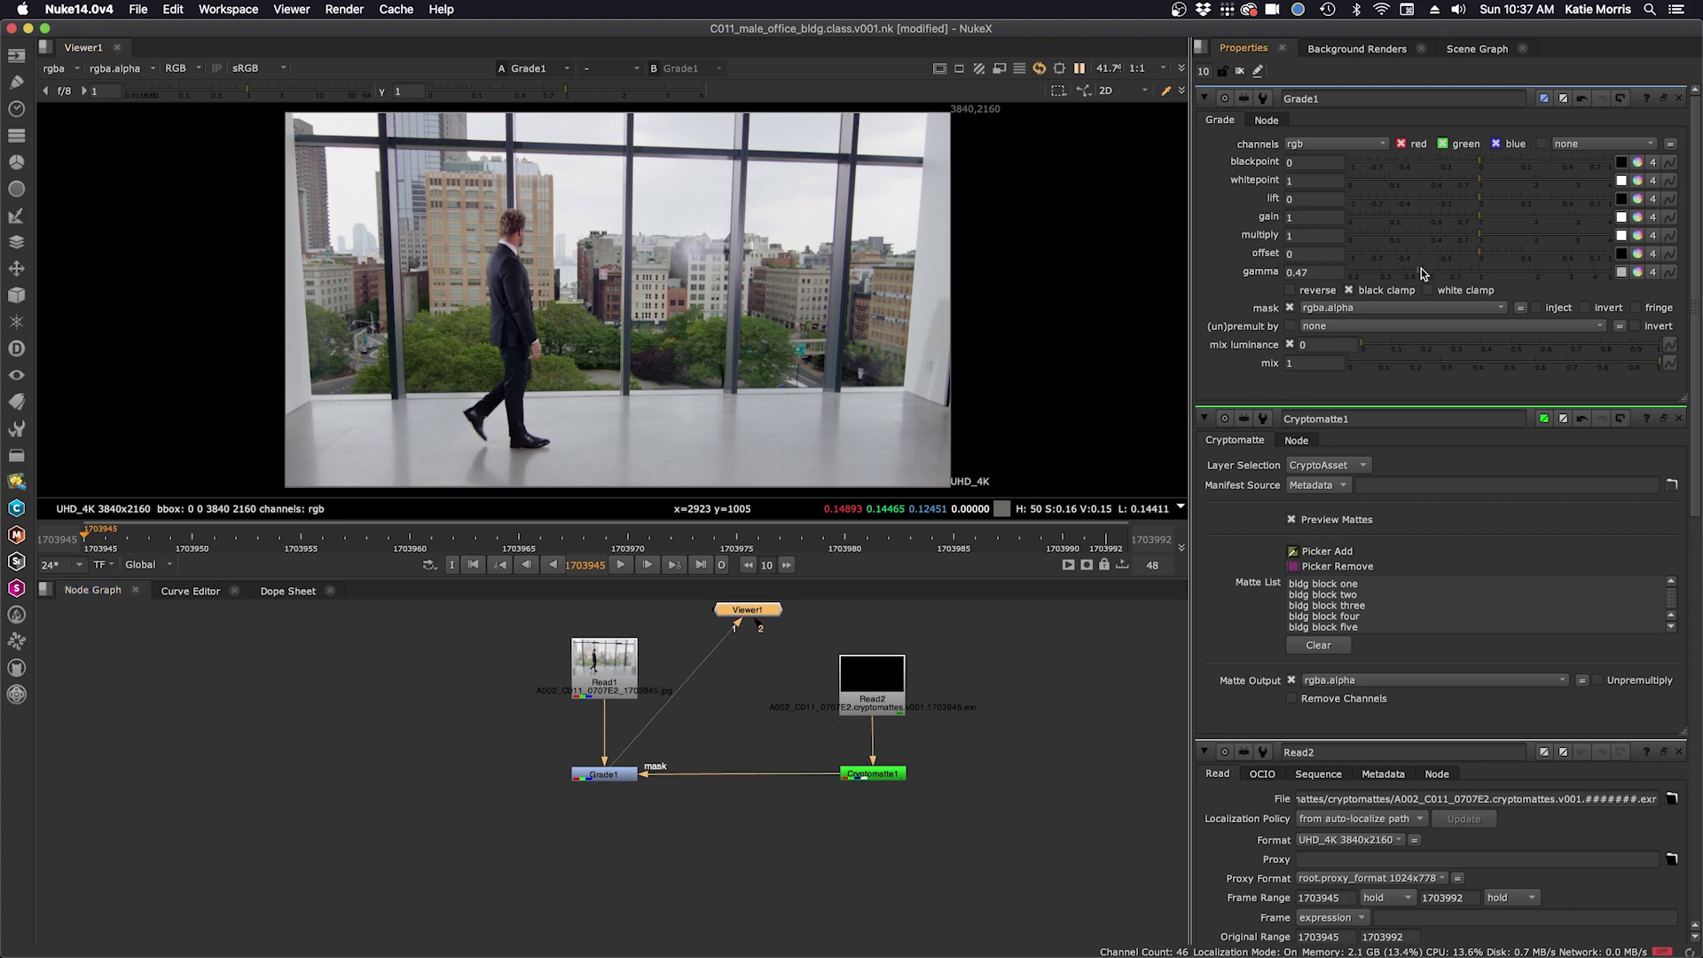